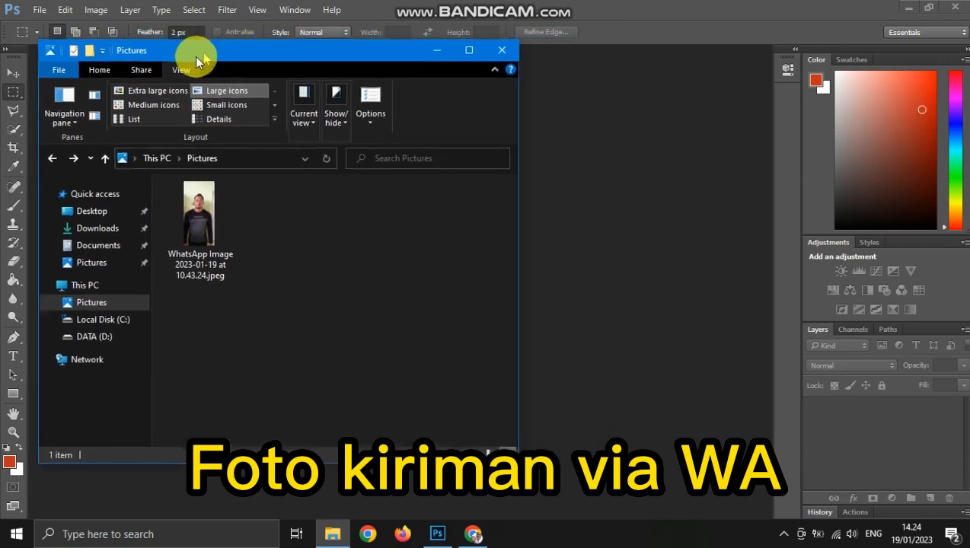
Try to open the WhatsApp photo from the Pictures folder directly in Photoshop
click(195, 246)
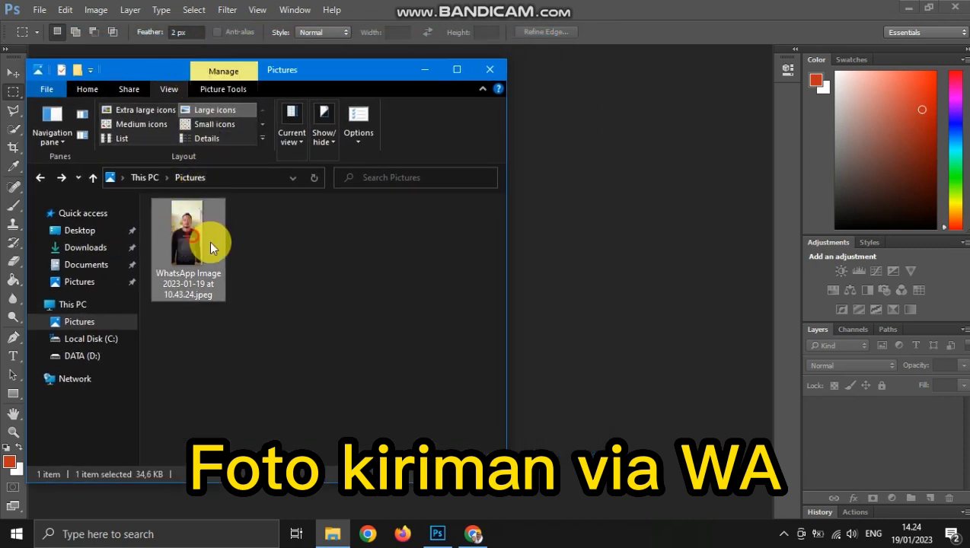
drag(209, 241, 622, 266)
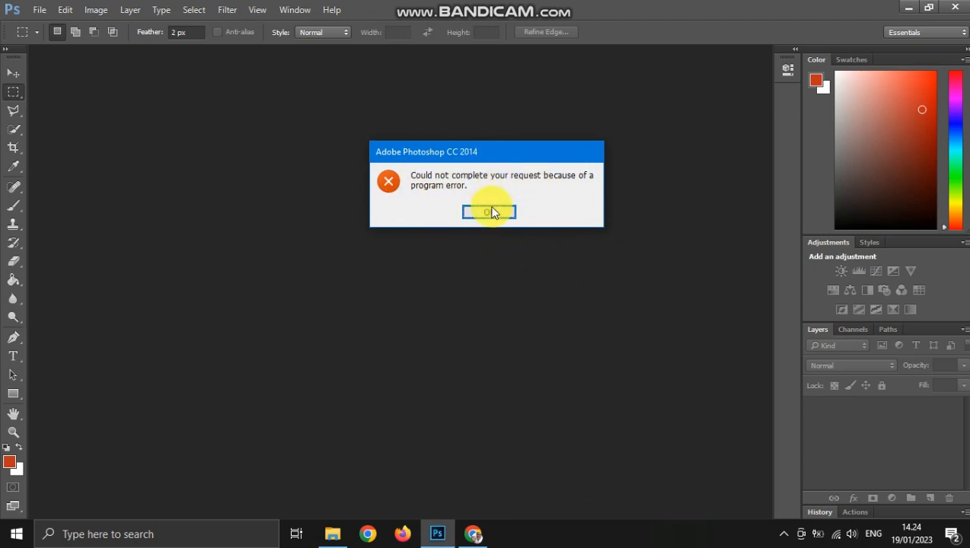
click(488, 213)
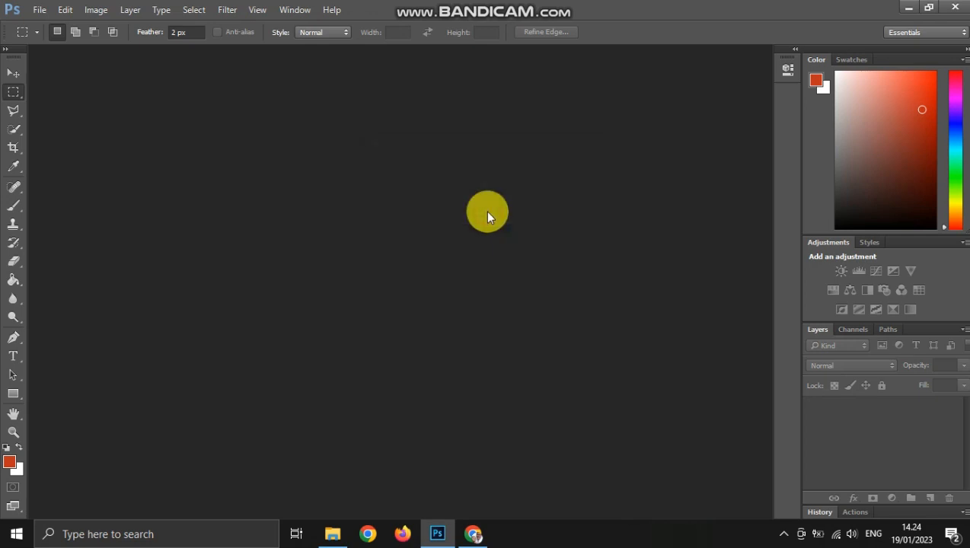
Open the WhatsApp photo from the Pictures folder in Paint, save it again, and open the re-saved file in Photoshop
click(333, 533)
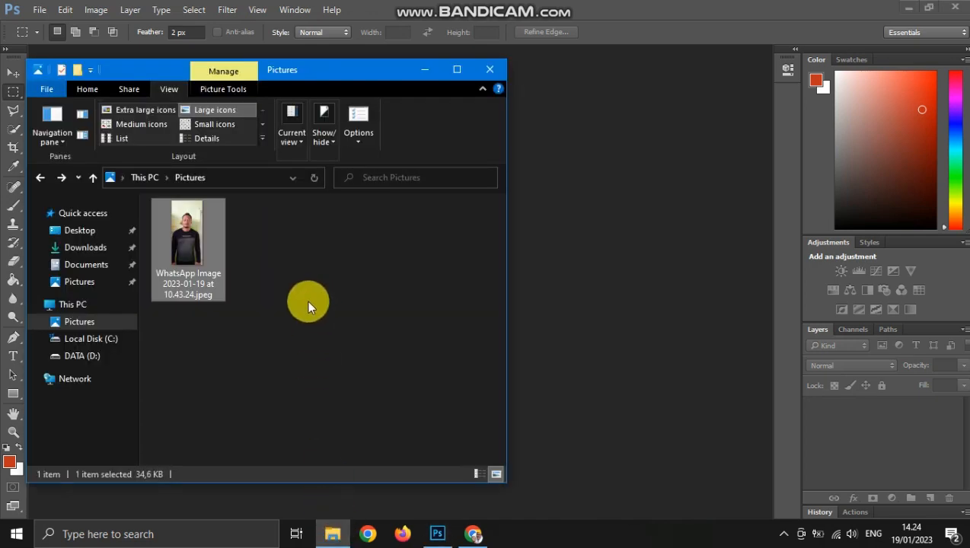
right_click(190, 228)
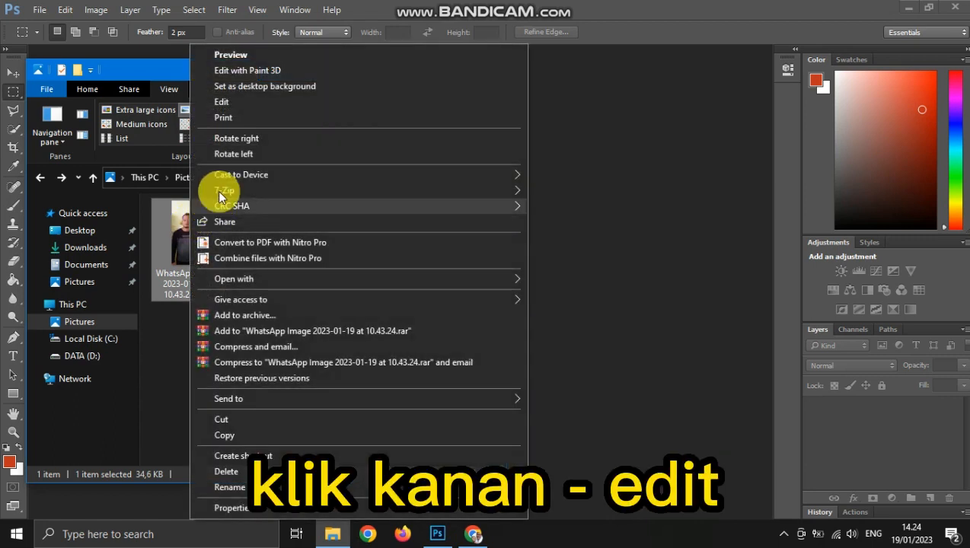
click(228, 101)
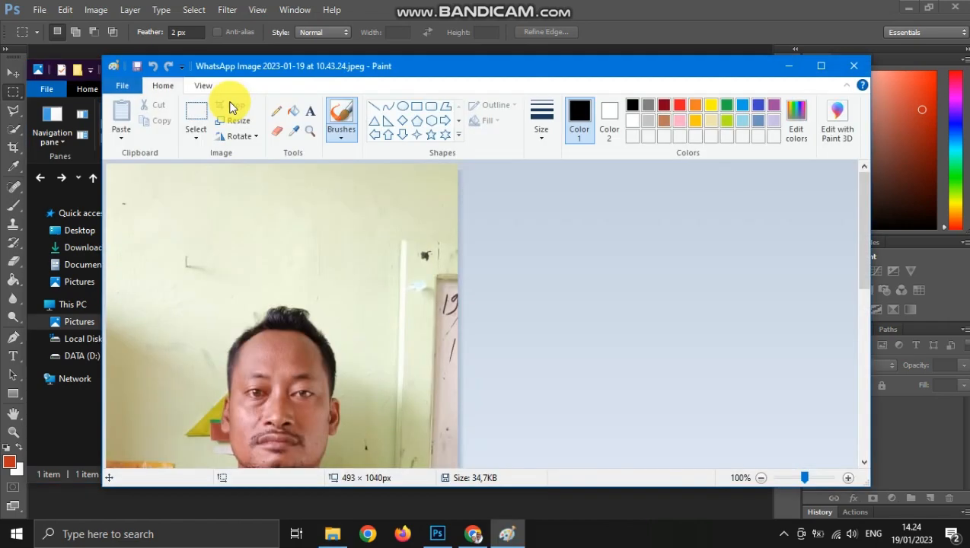
click(138, 71)
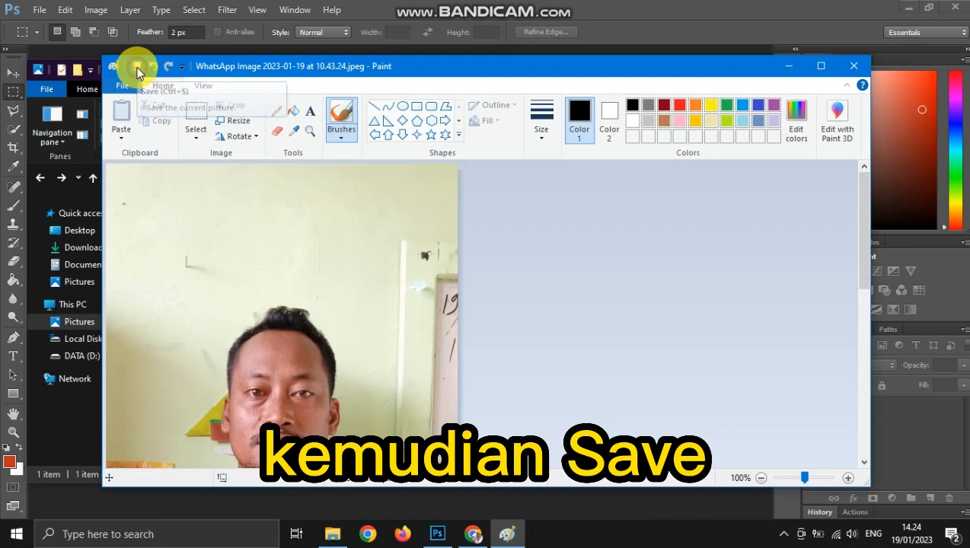
click(854, 67)
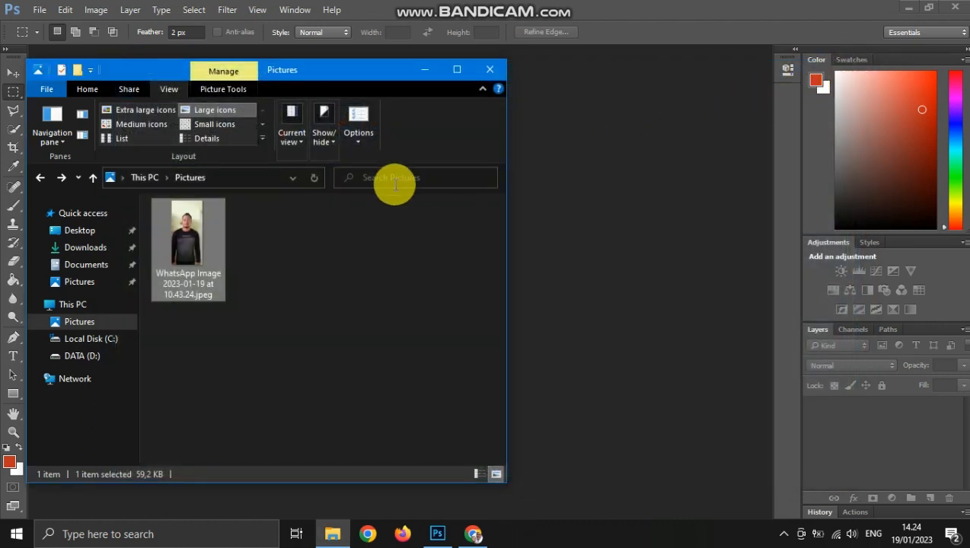
drag(191, 236, 620, 306)
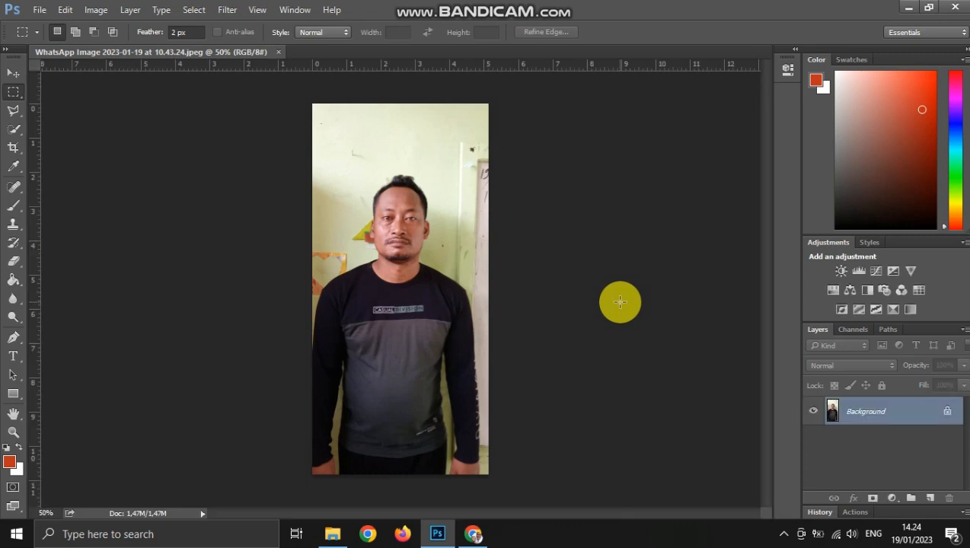
Crop the photo to the man's head and chest with the 4 x 6 crop preset, centring him and rotating the image slightly to straighten it
click(15, 152)
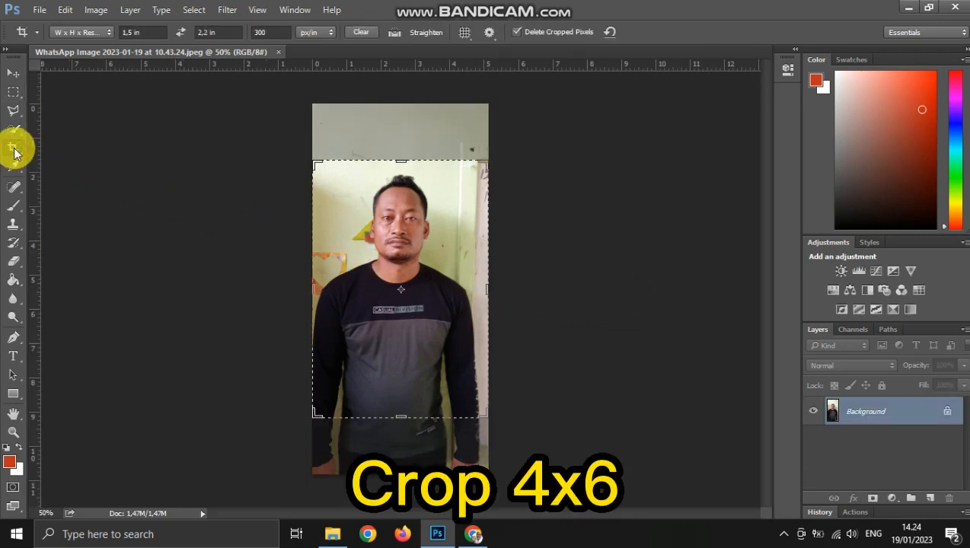
click(37, 35)
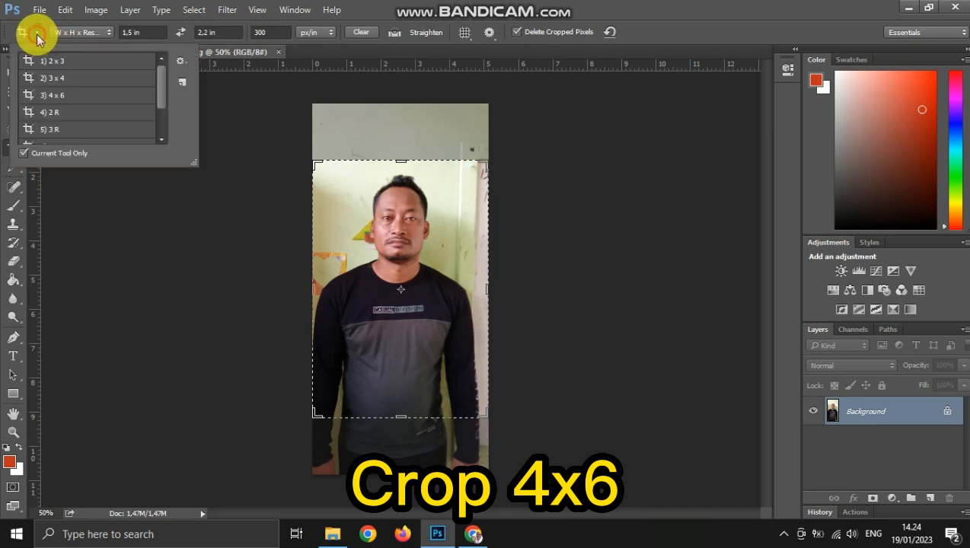
click(61, 95)
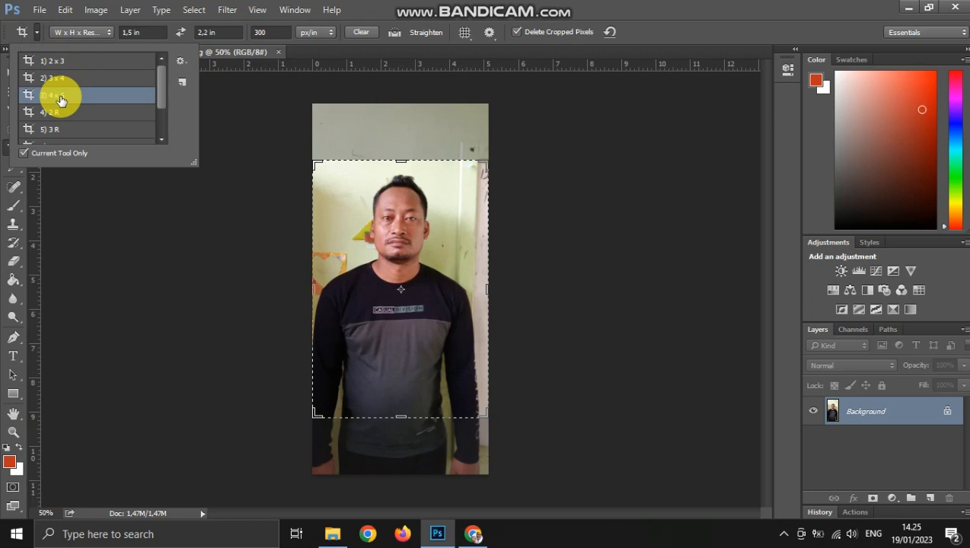
click(60, 98)
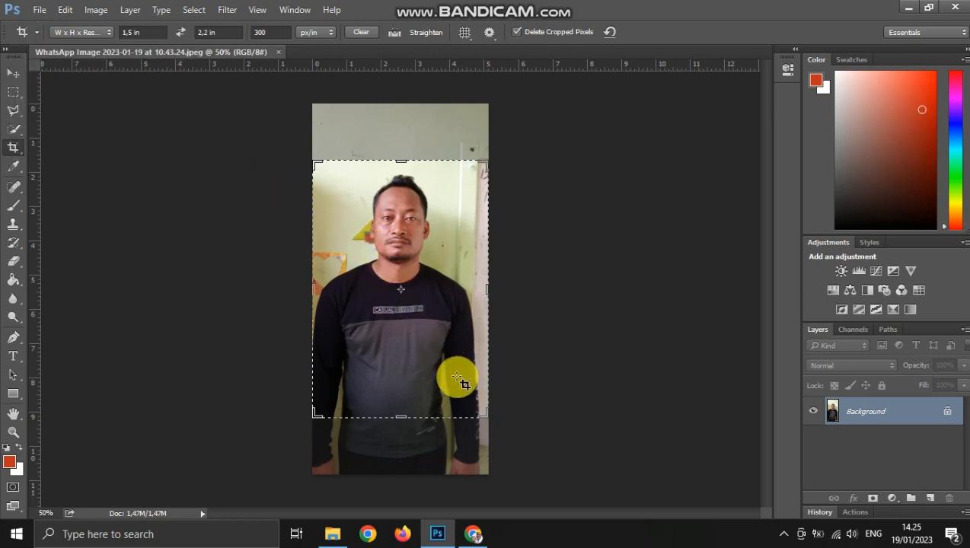
drag(486, 417, 468, 385)
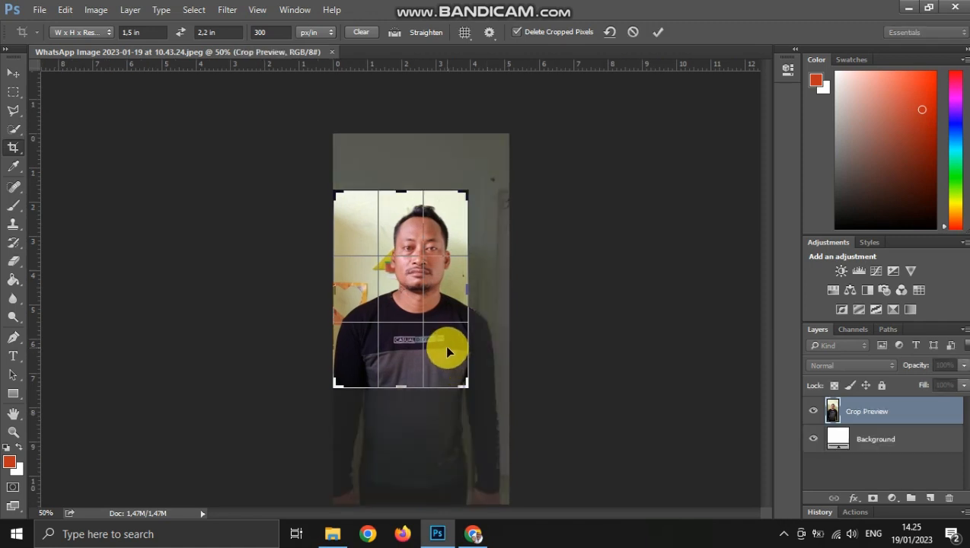
drag(444, 345, 431, 350)
drag(537, 169, 534, 161)
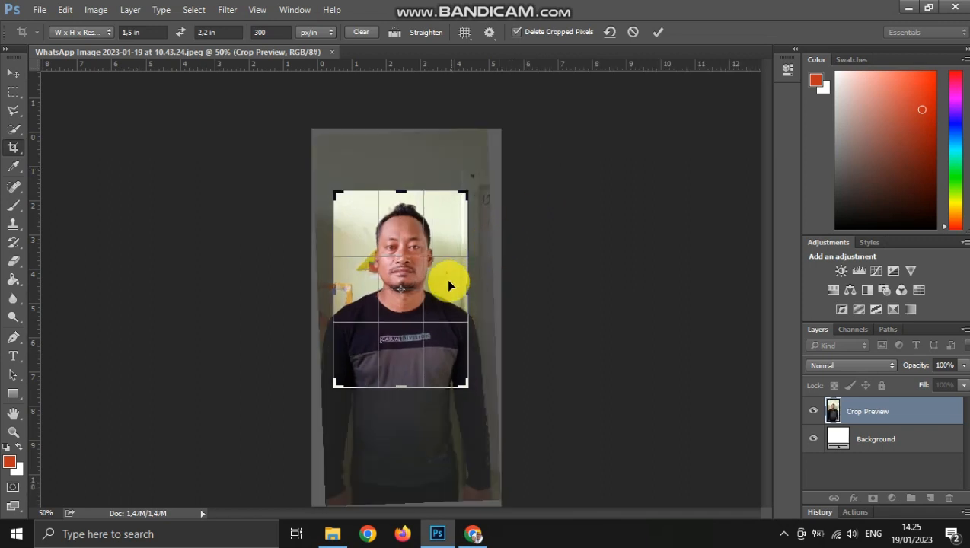
drag(443, 285, 445, 286)
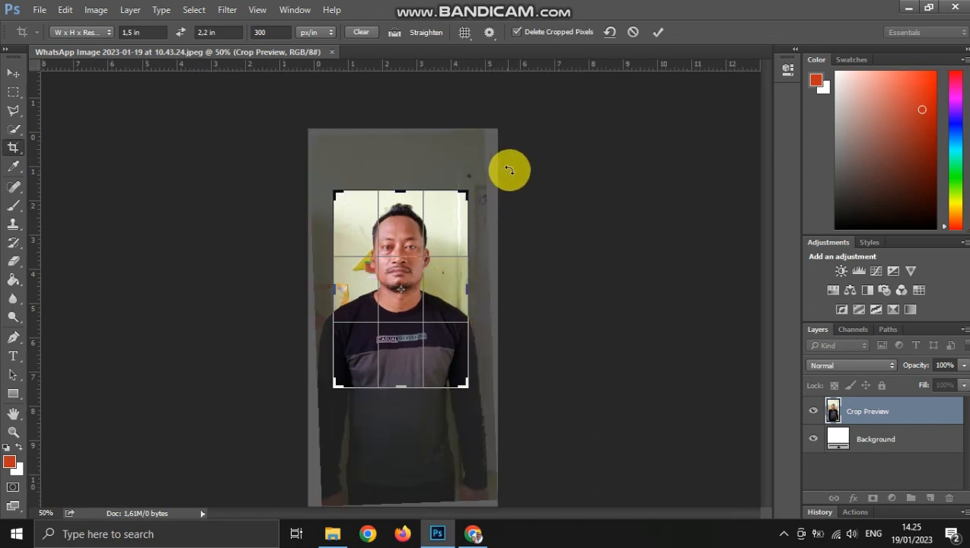
drag(509, 169, 509, 168)
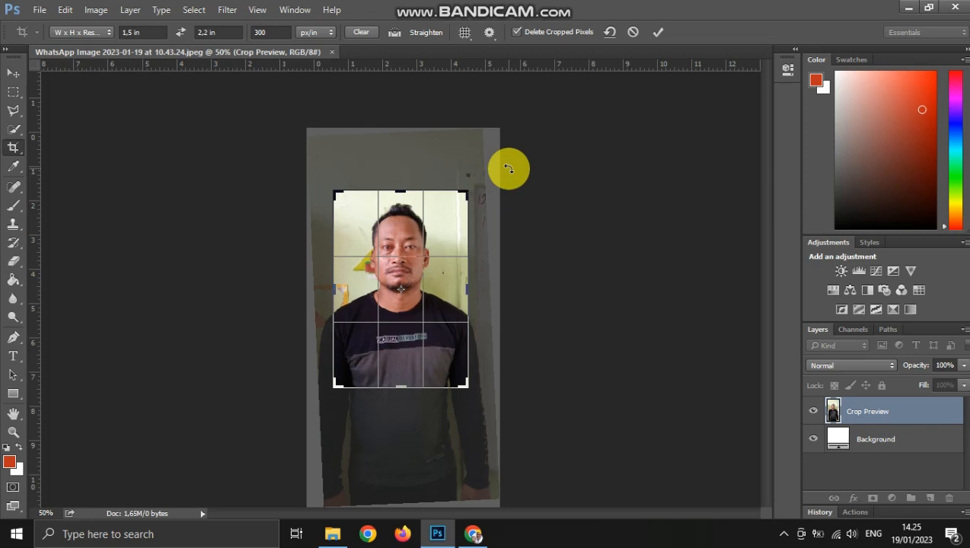
click(652, 34)
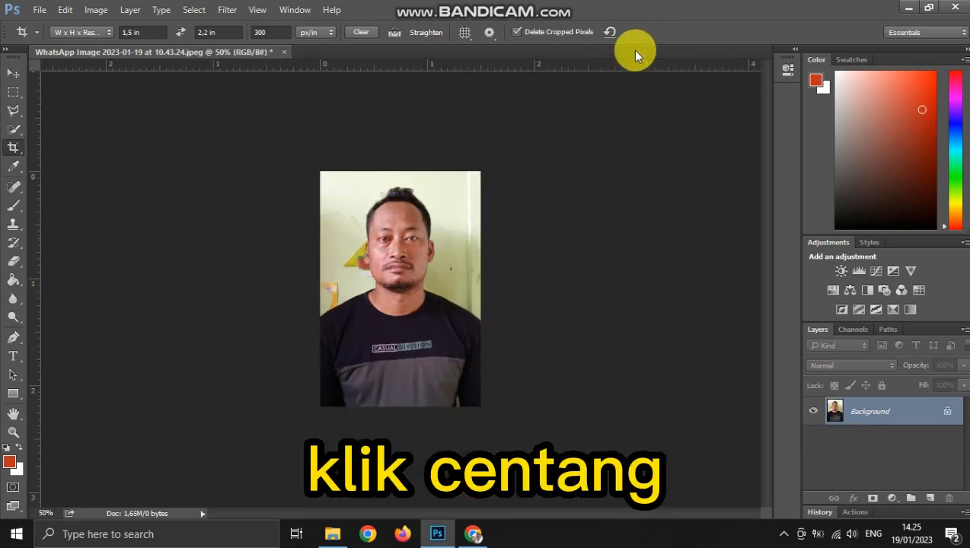
Apply the Auto Color correction to the cropped portrait
scroll(418, 305, up, 4)
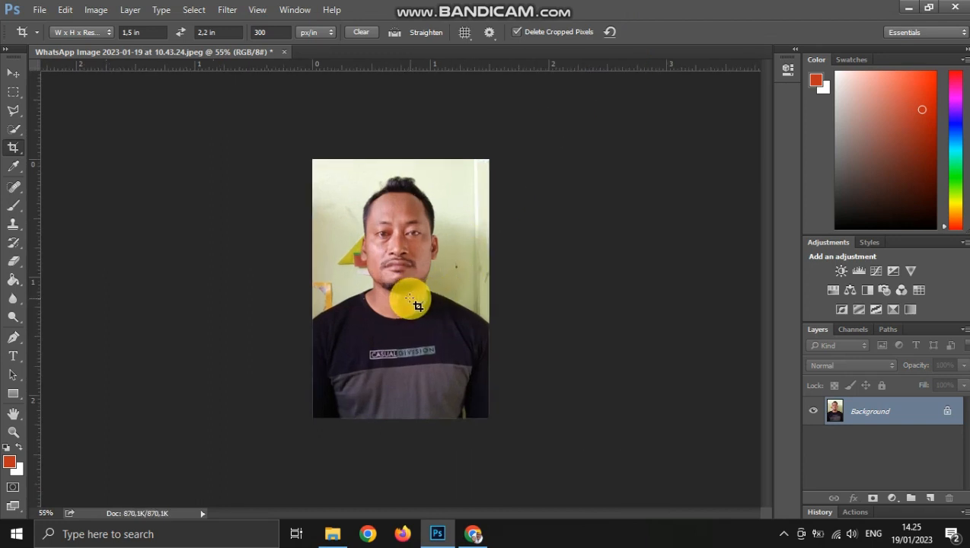
scroll(417, 305, up, 1)
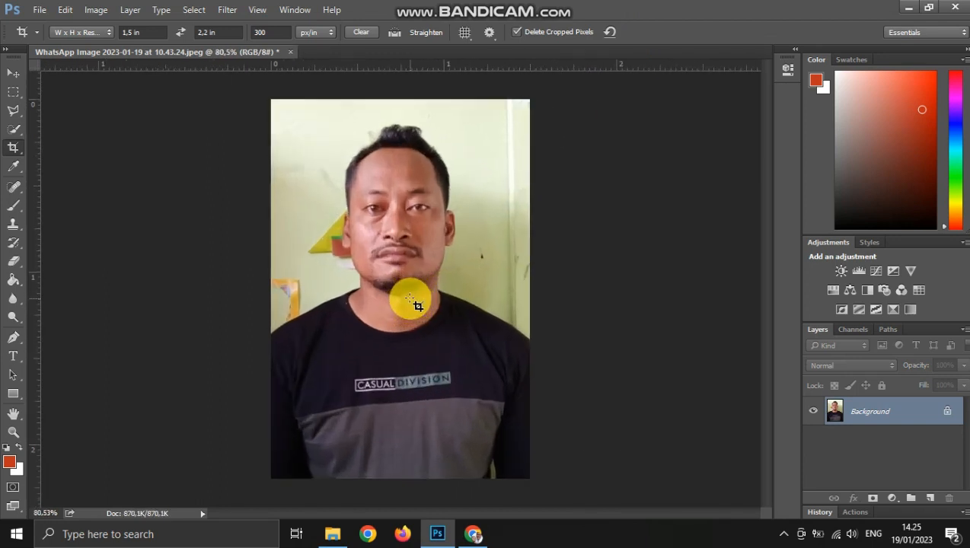
scroll(417, 305, down, 2)
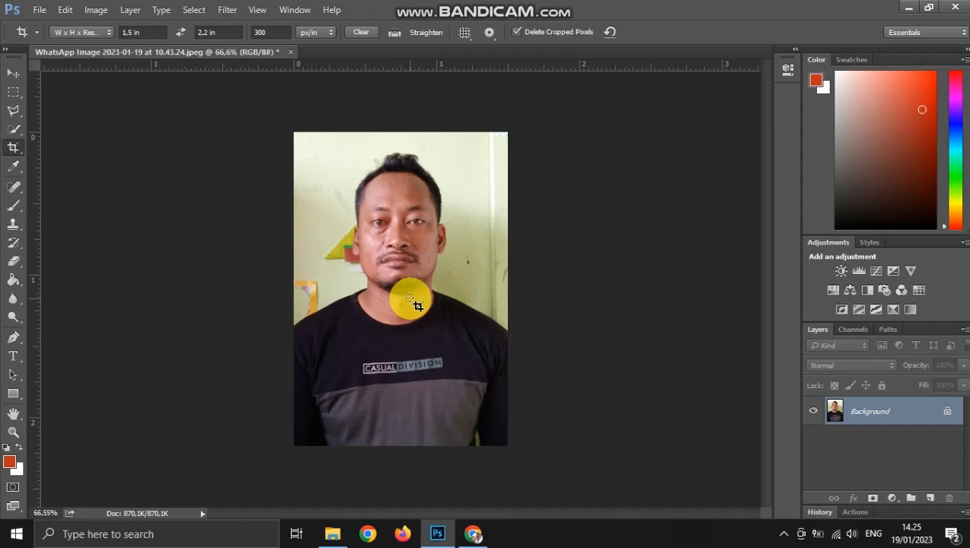
click(96, 10)
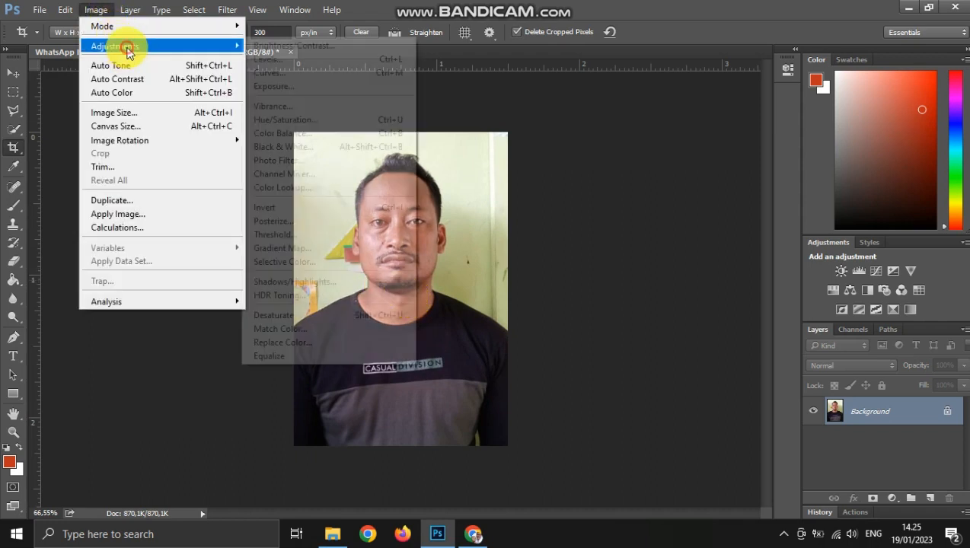
click(147, 93)
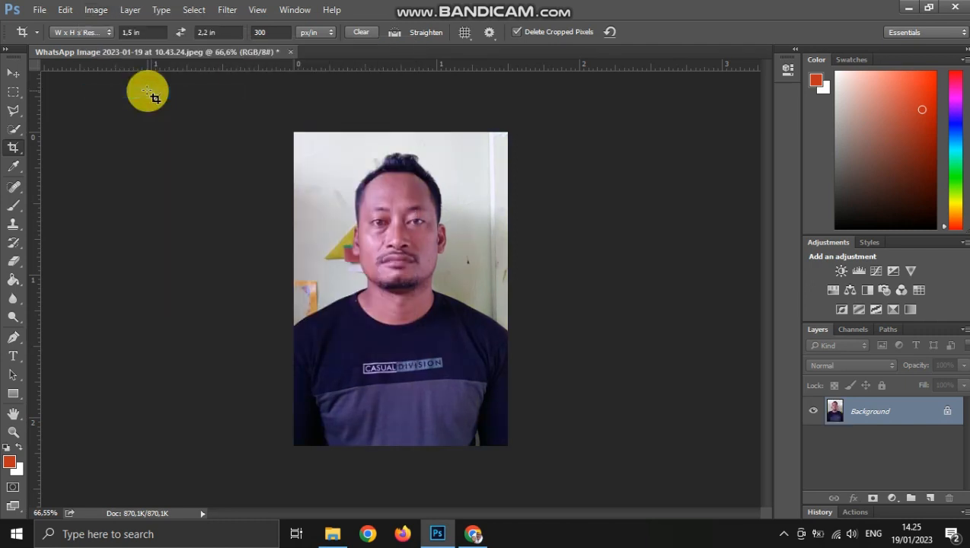
Compare the portrait with and without the automatic colour correction, leaving the correction applied
key(ctrl)
key(ctrl+shift+l)
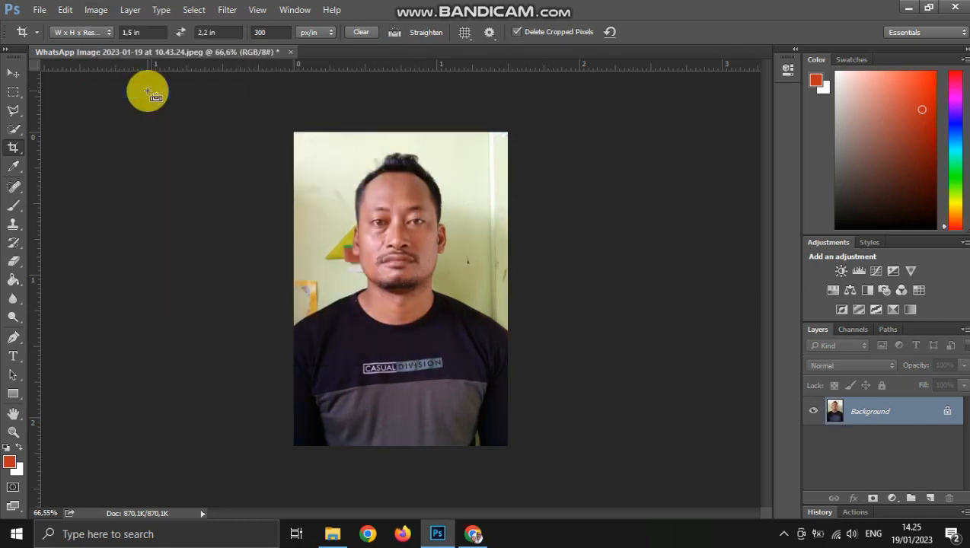
key(ctrl+z)
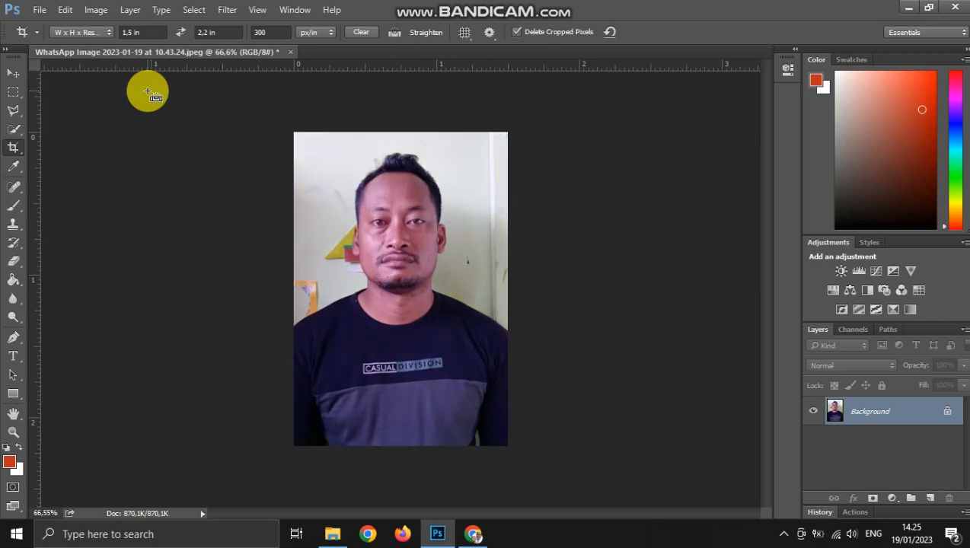
key(ctrl+z)
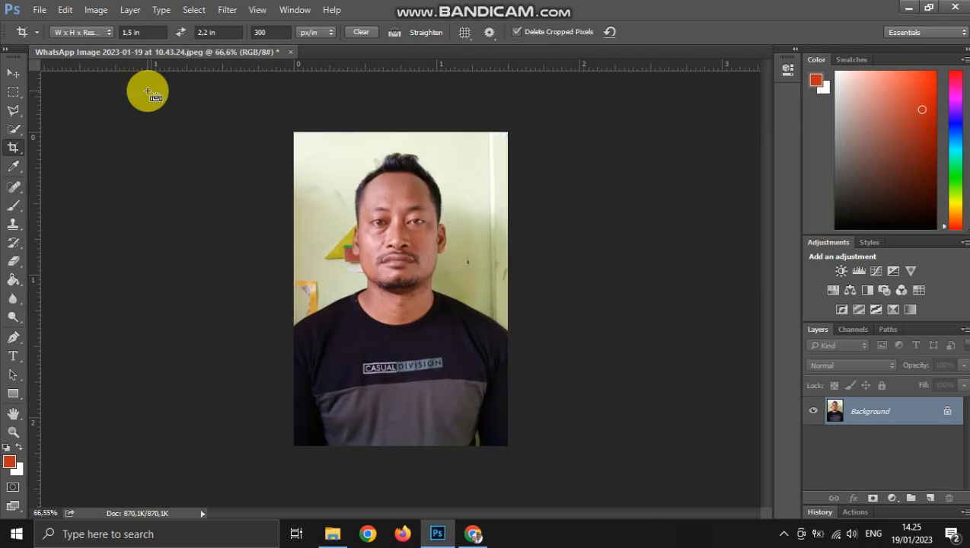
key(ctrl+z)
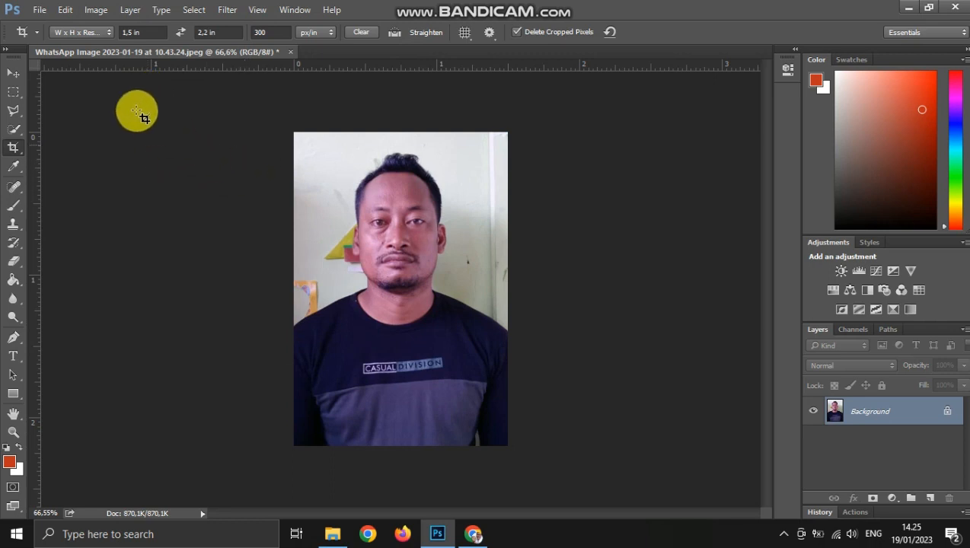
click(38, 11)
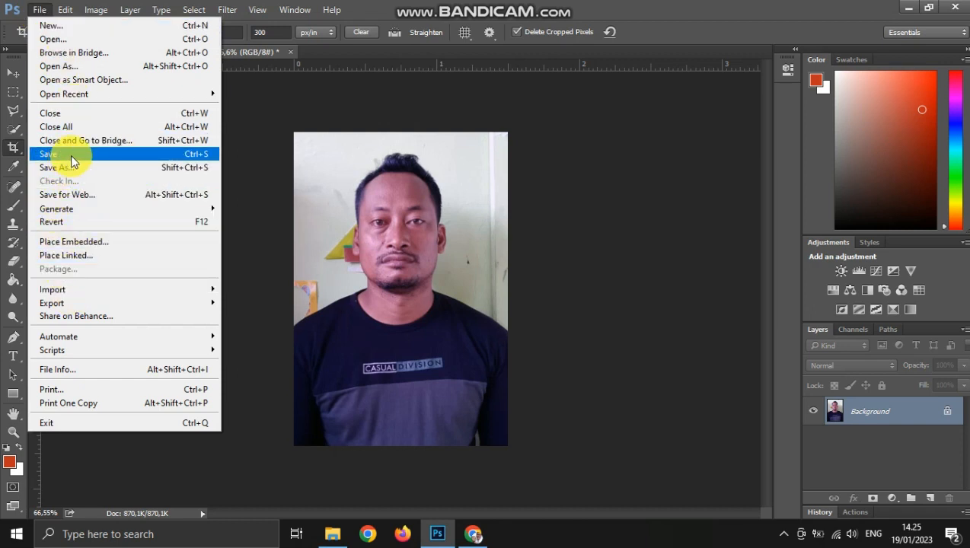
click(297, 112)
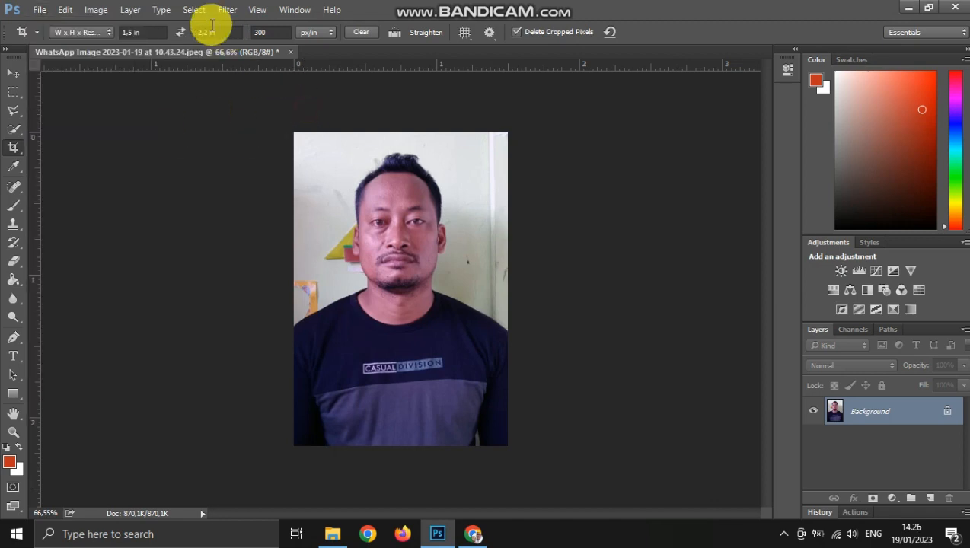
Brighten the portrait with a Curves adjustment using the Lighter (RGB) preset
click(194, 11)
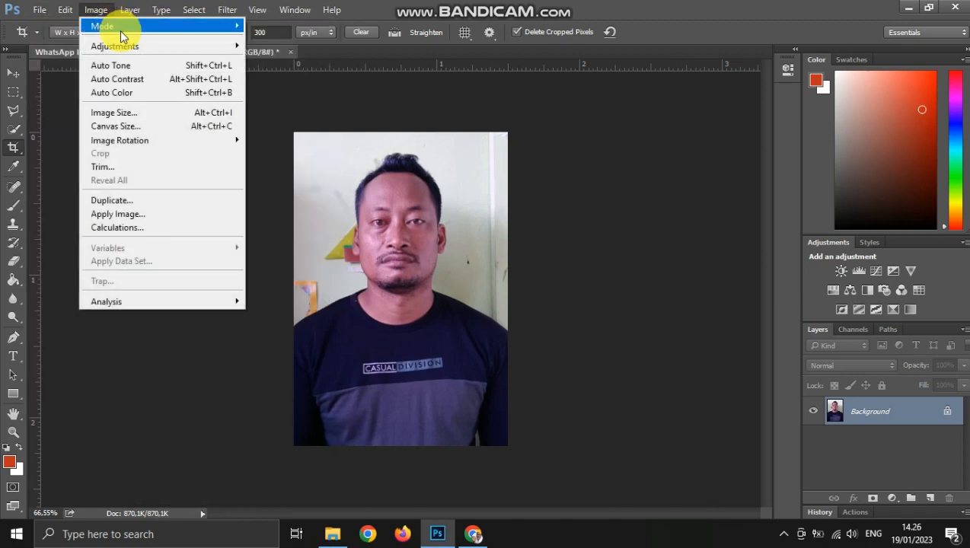
mouse_move(129, 46)
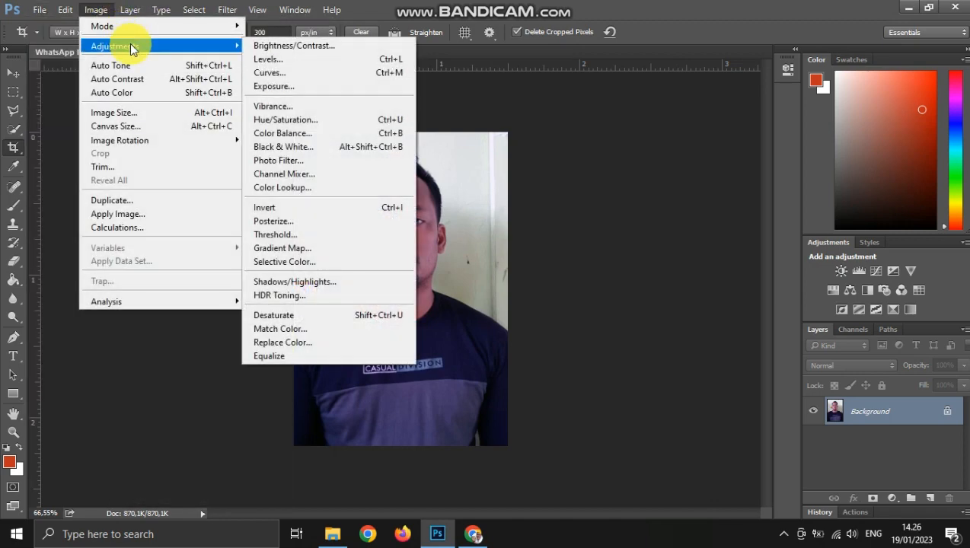
click(290, 71)
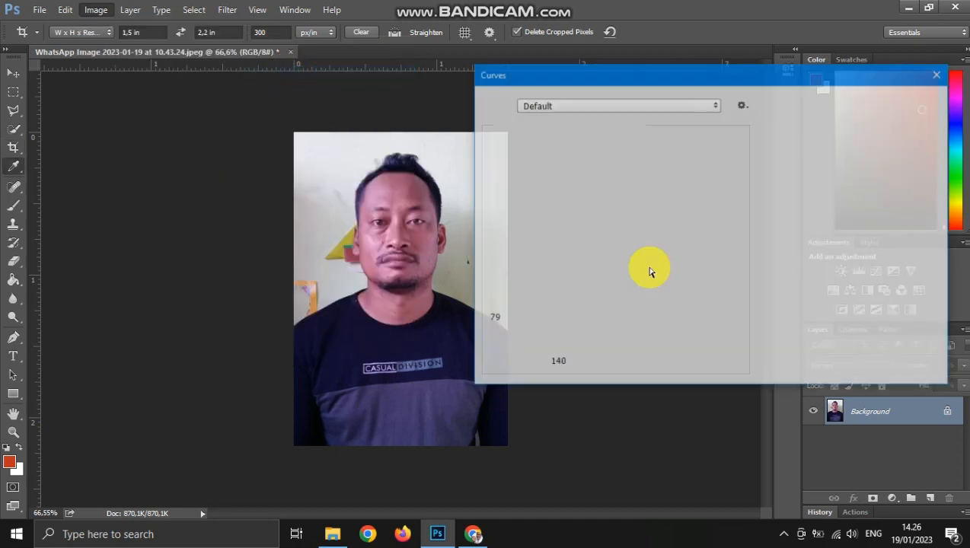
click(654, 107)
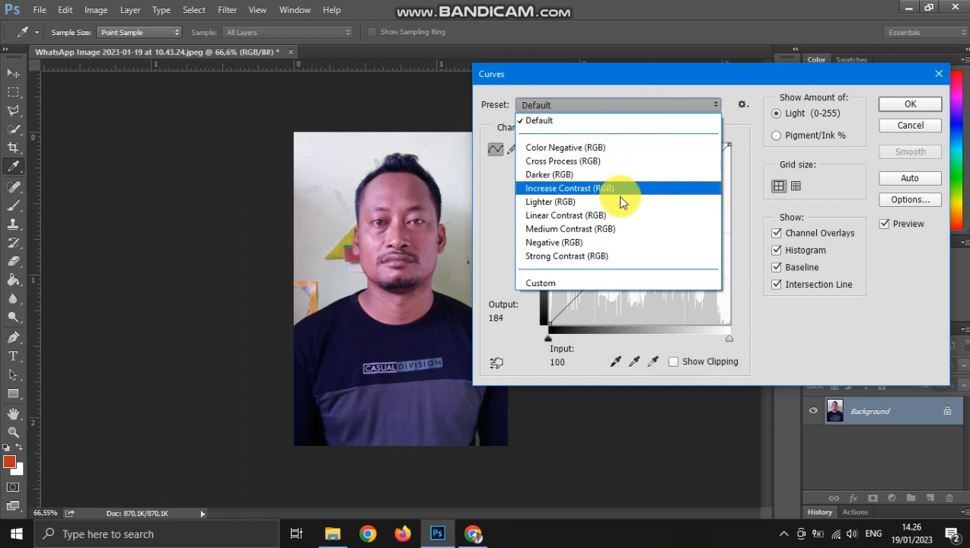
click(621, 201)
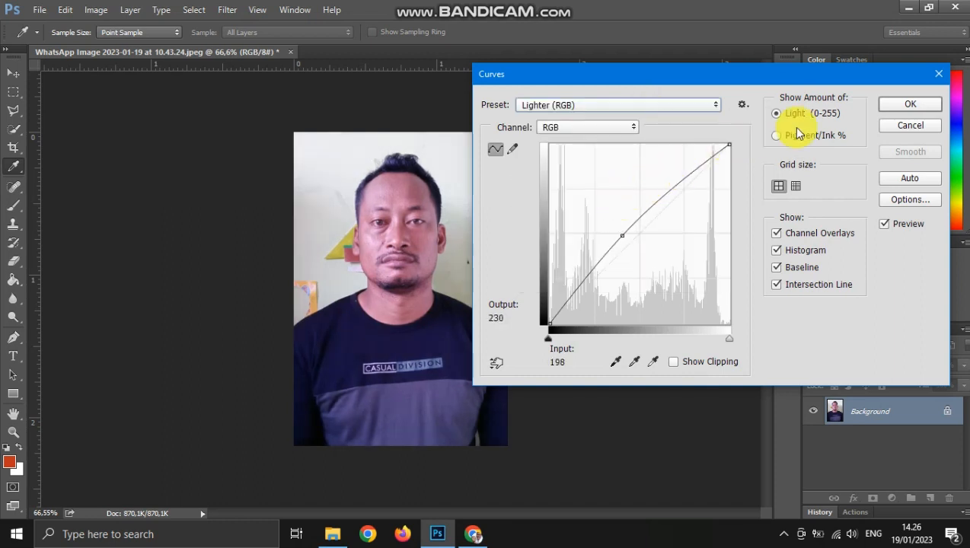
click(922, 102)
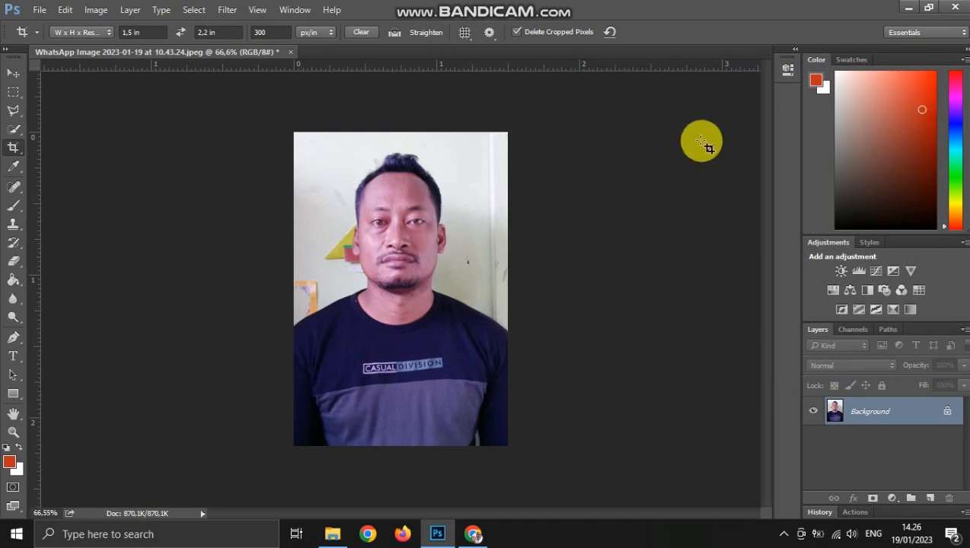
Save the edited portrait as a baseline standard JPEG at maximum quality 12 and close the document
click(38, 9)
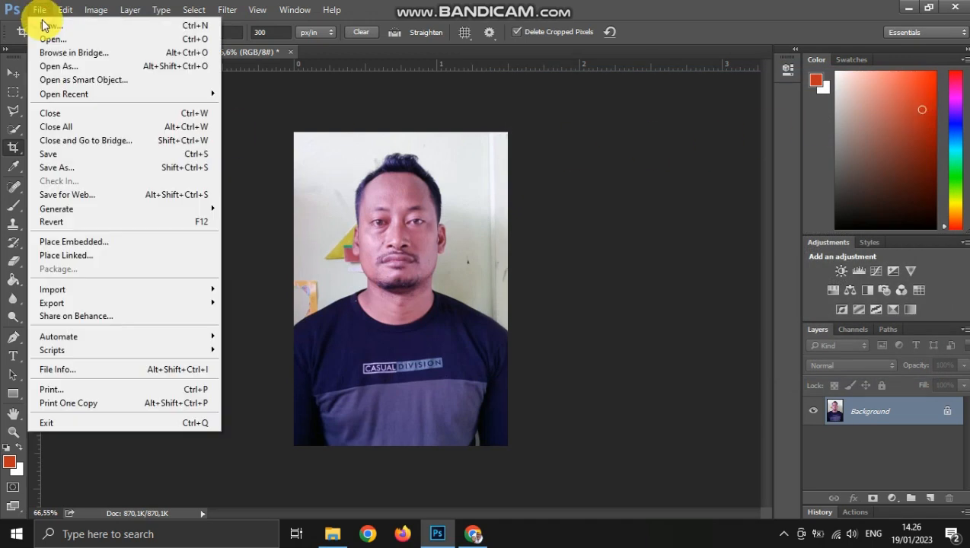
click(69, 156)
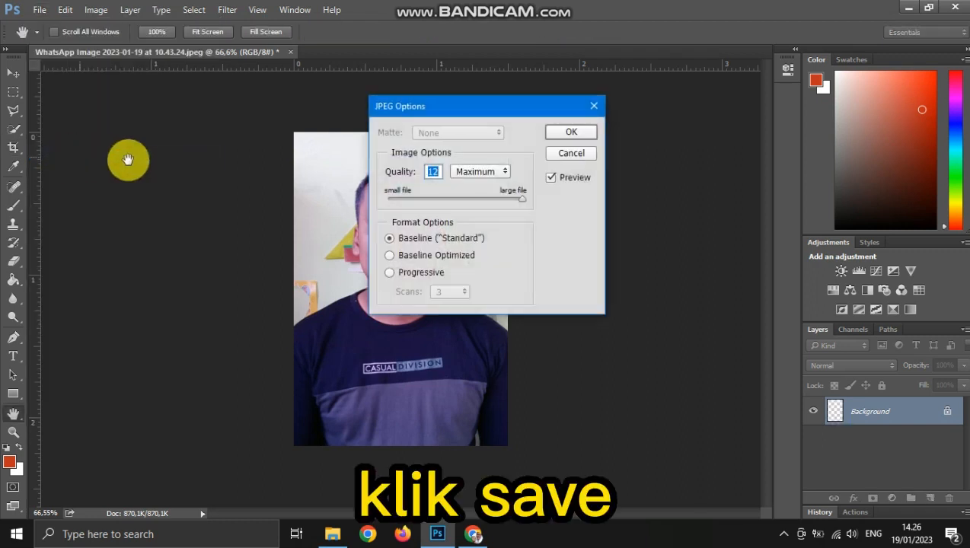
click(571, 133)
key(c)
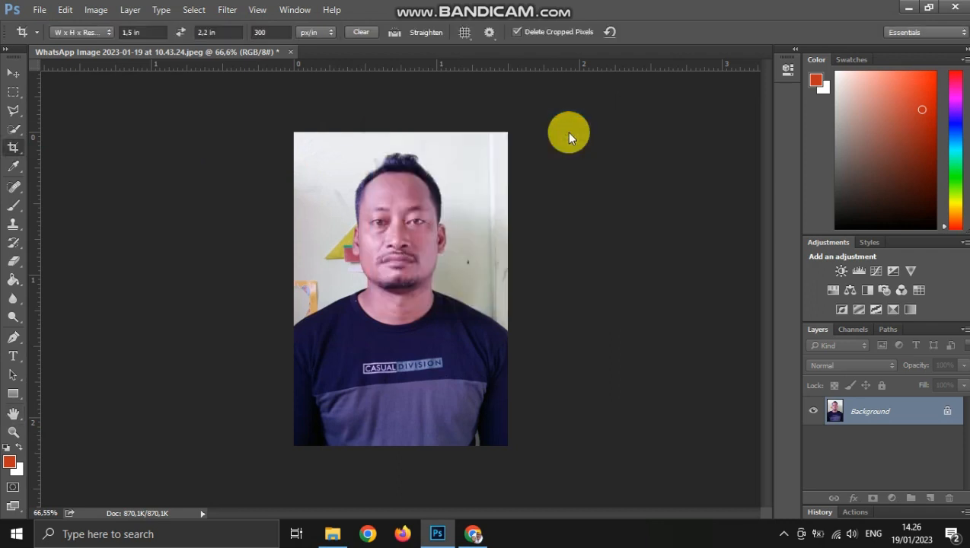
click(283, 53)
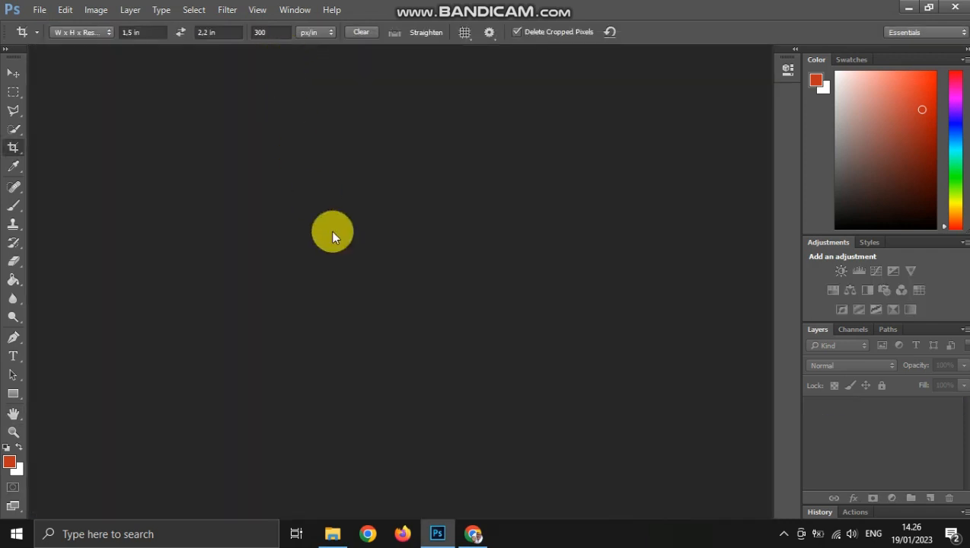
Check the saved portrait in the Pictures folder and open the remove.bg website in Chrome
click(332, 533)
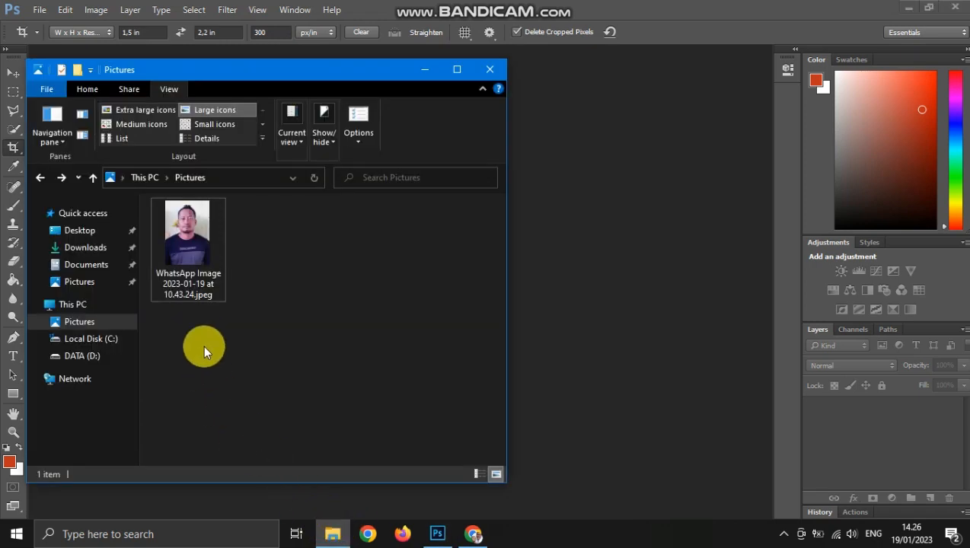
click(199, 257)
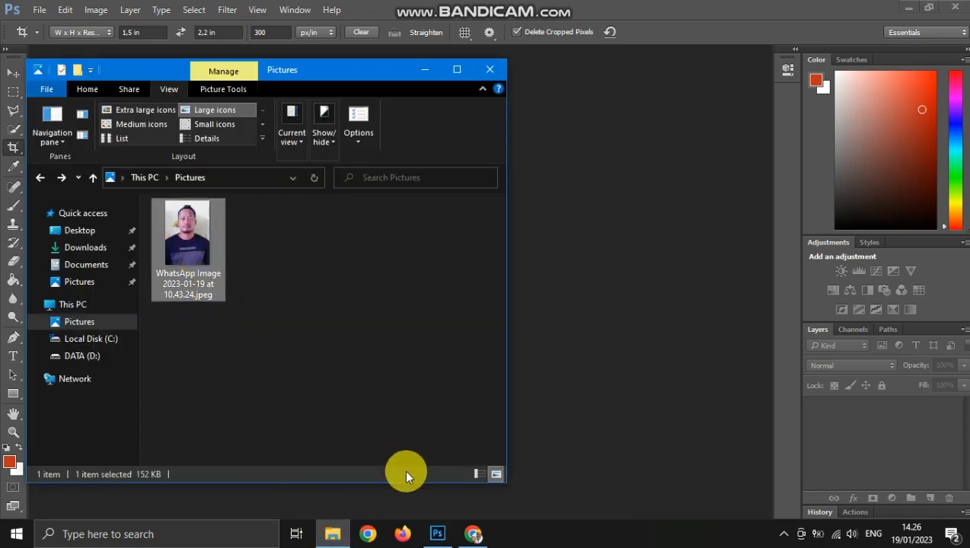
click(367, 536)
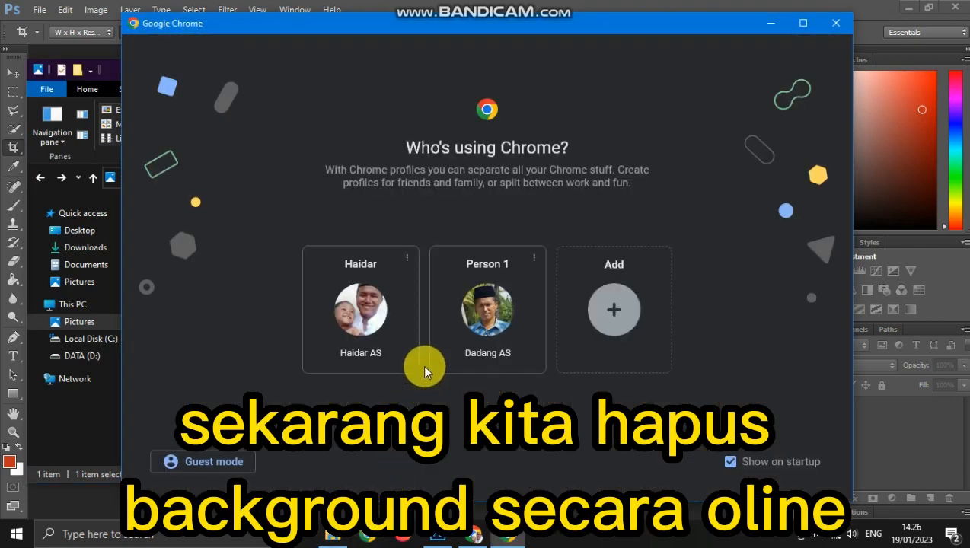
click(386, 325)
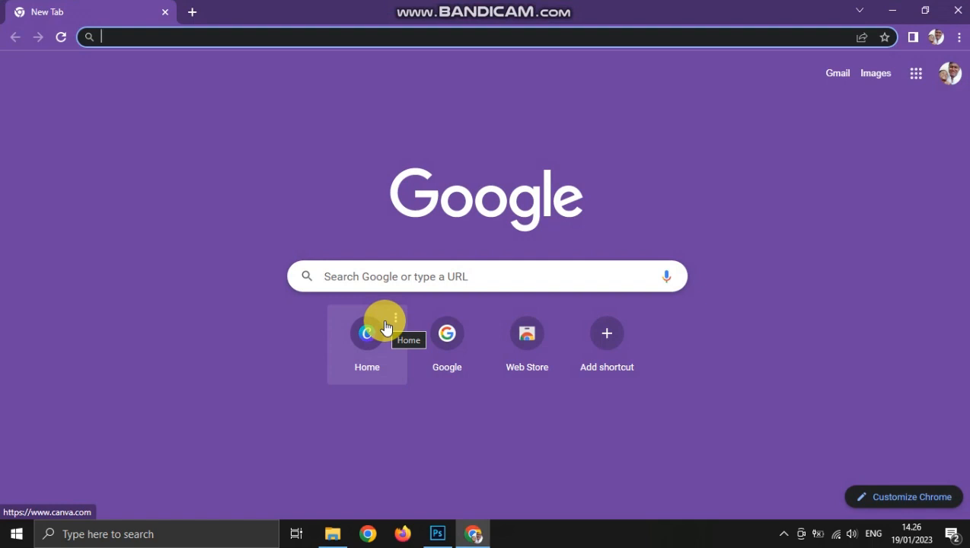
text(remo)
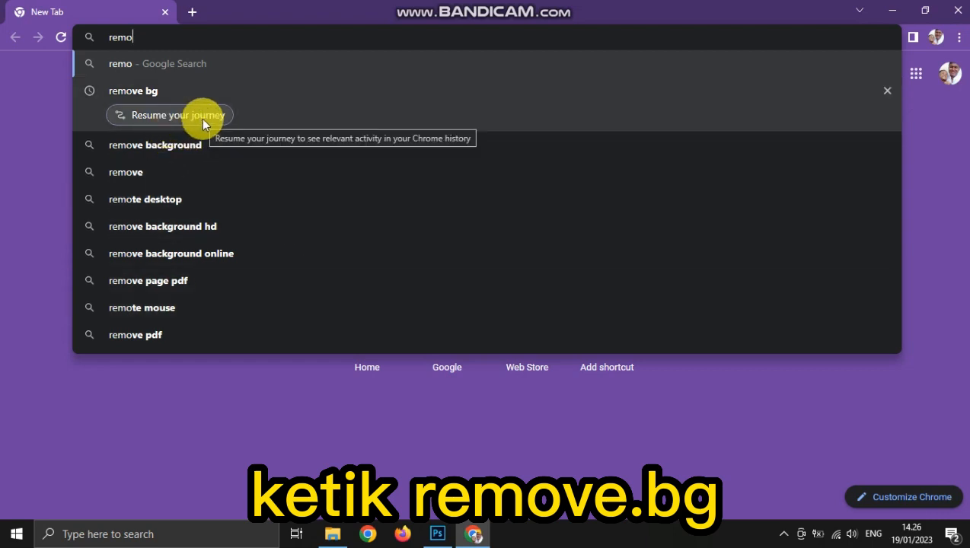
text(ve.bg)
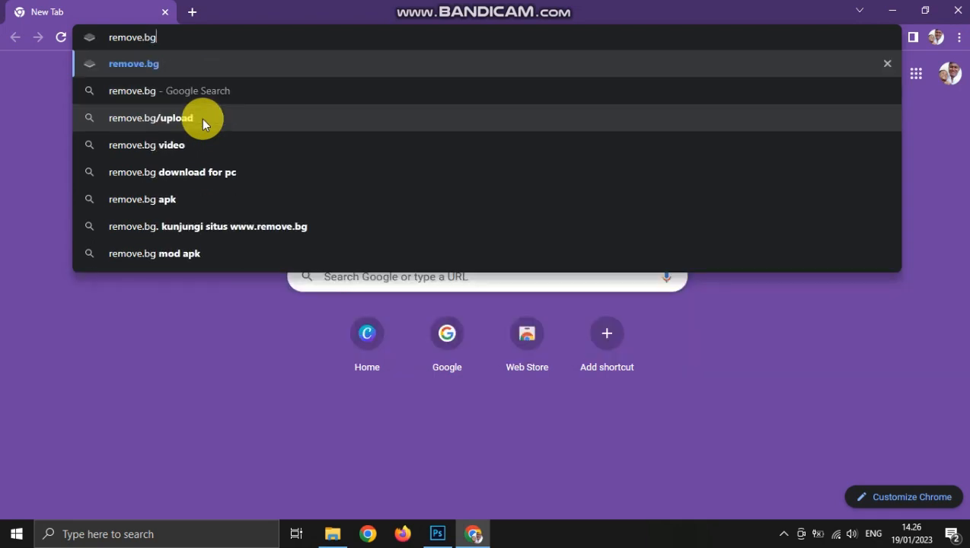
key(Return)
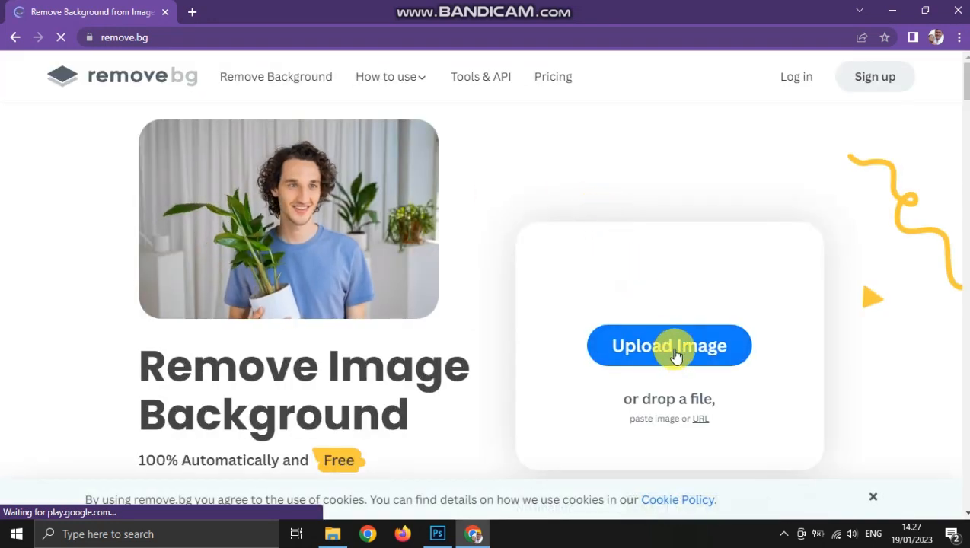
Upload "WhatsApp Image 2023-01-19 at 10.43.24.jpeg" from the Pictures folder for background removal
click(673, 339)
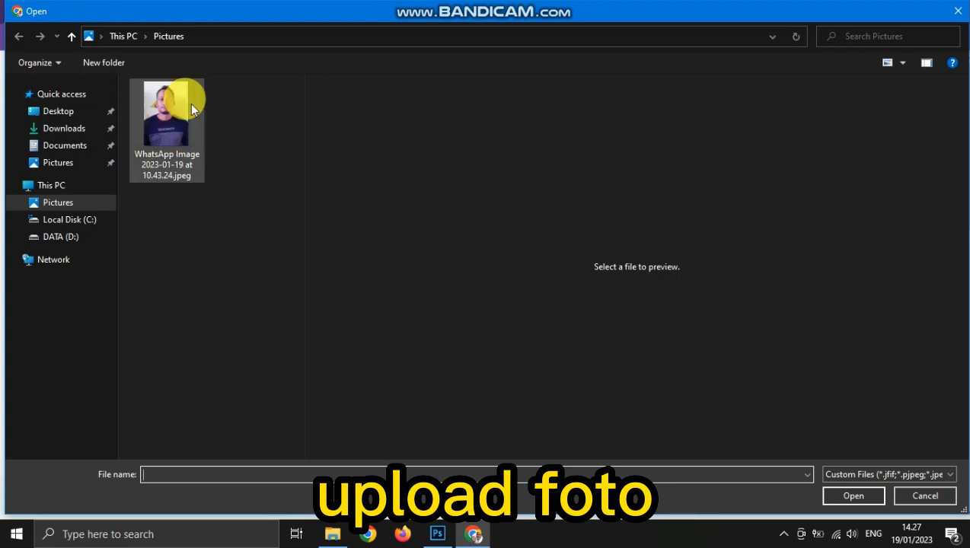
click(175, 127)
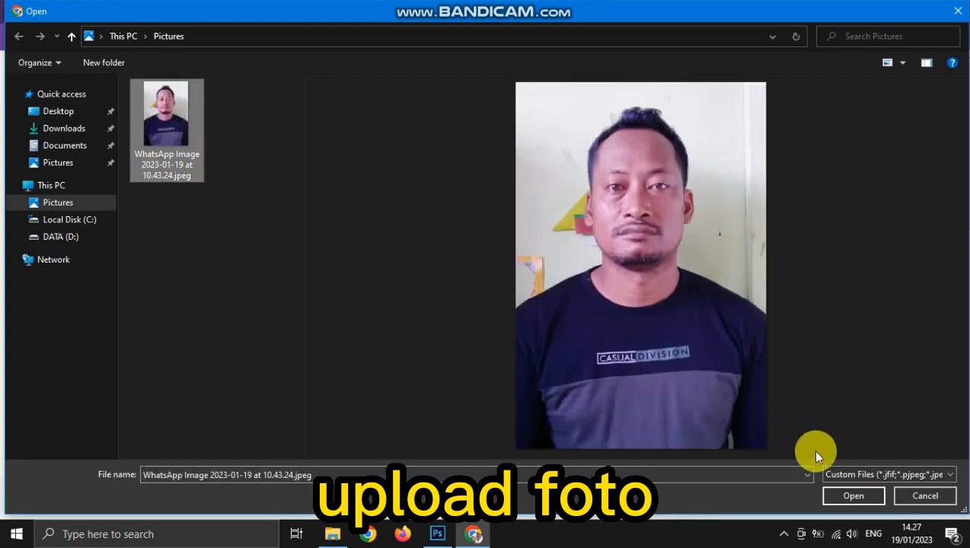
click(851, 496)
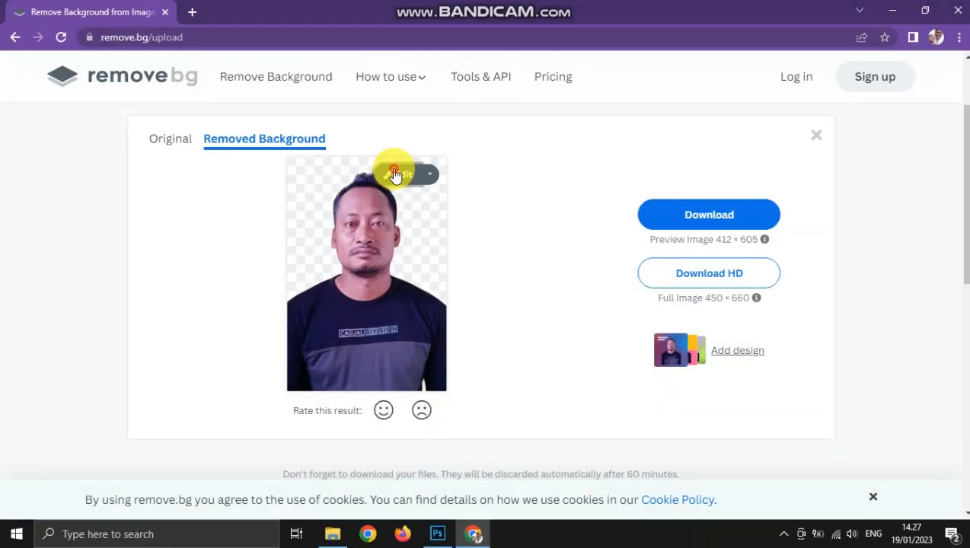
Open the cut-out portrait for editing and fill its background with the solid red swatch #f44336
click(393, 175)
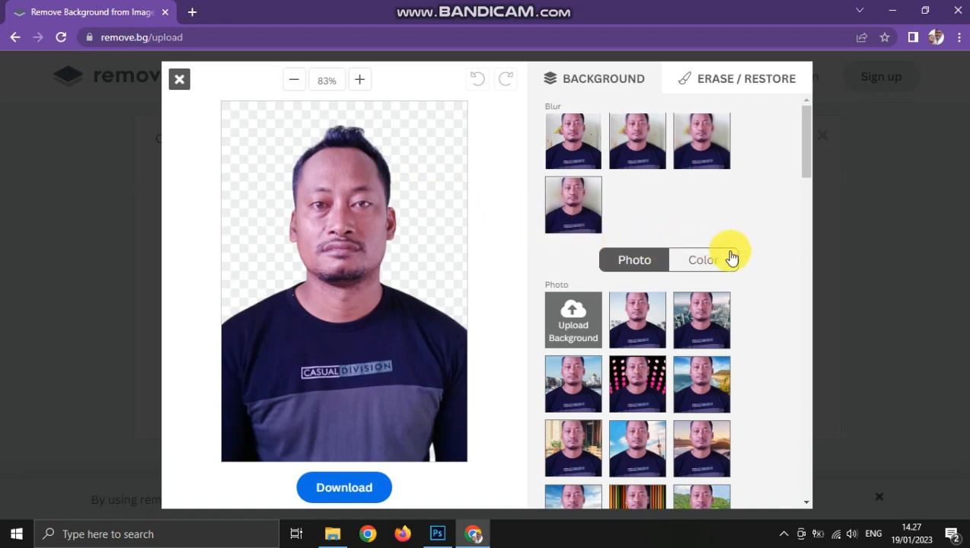
click(714, 263)
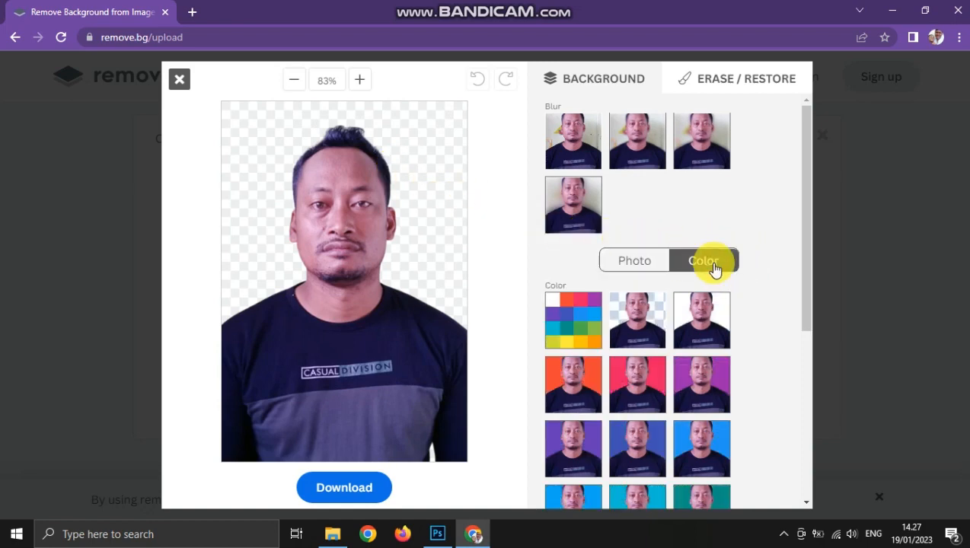
click(567, 315)
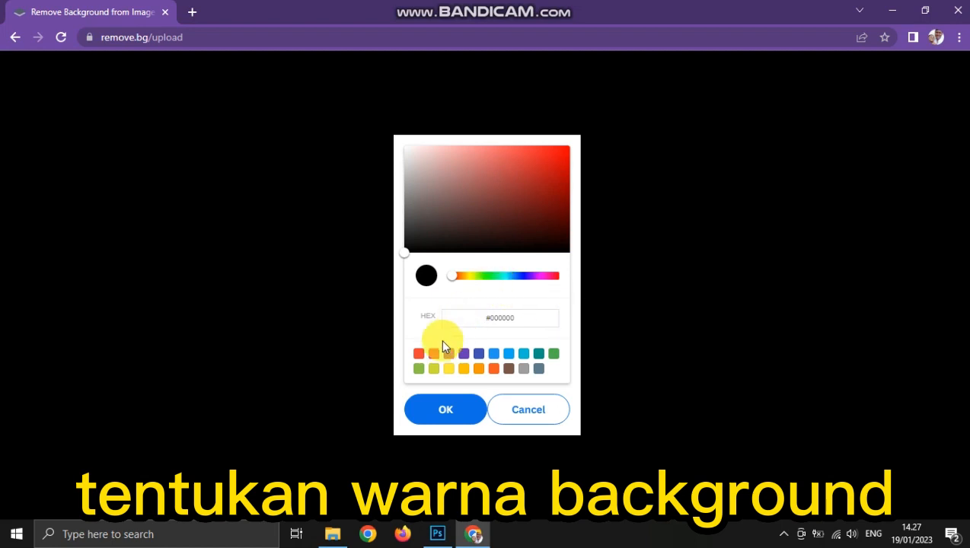
click(433, 359)
click(419, 360)
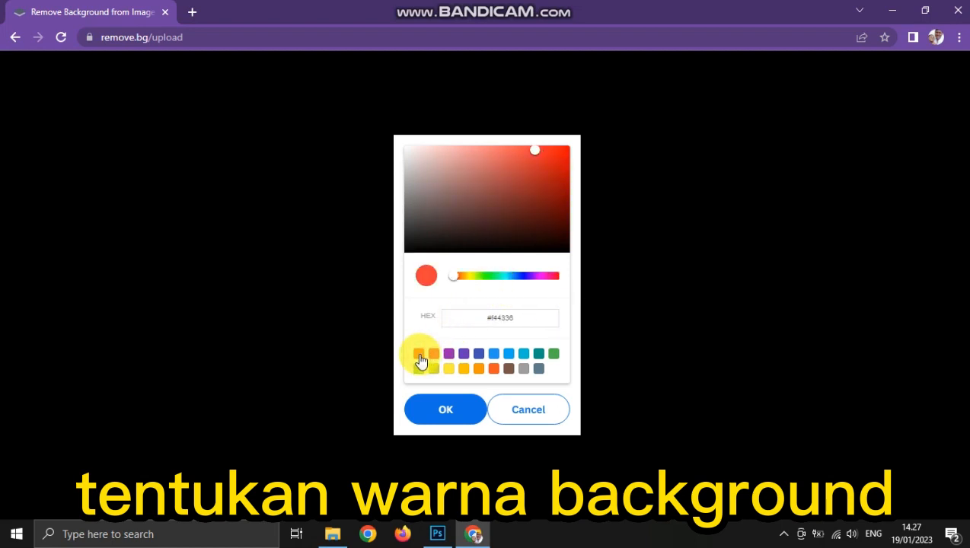
click(445, 410)
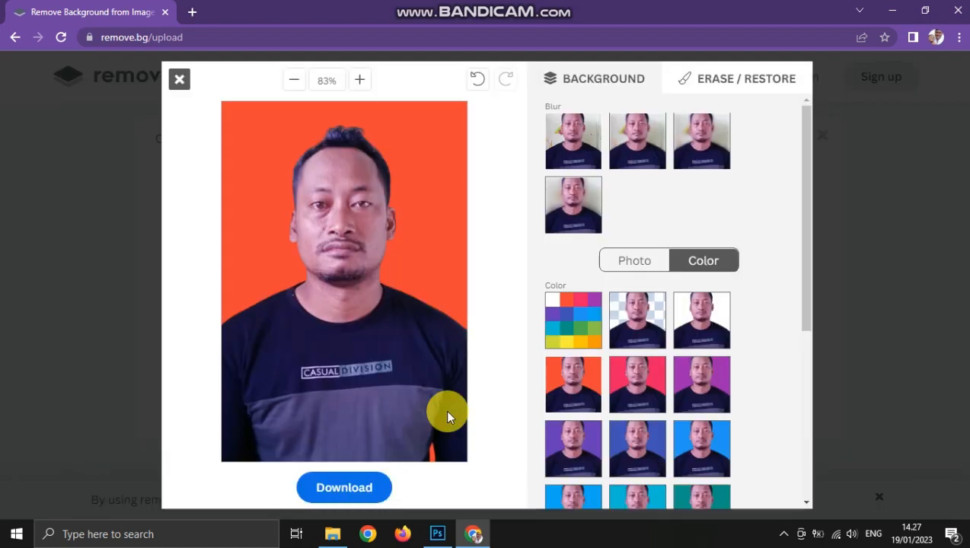
Change the portrait's background colour to a more saturated custom red, #f51606
click(564, 305)
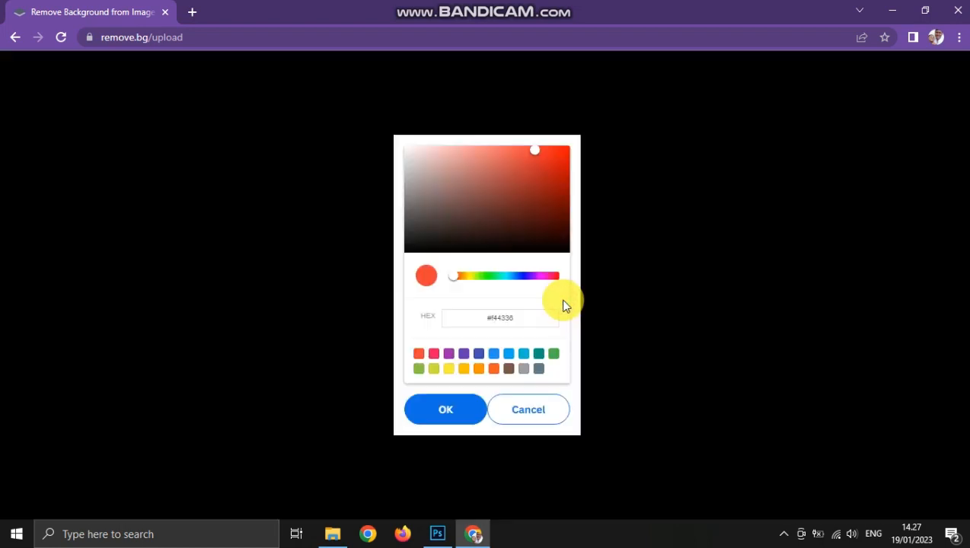
click(565, 150)
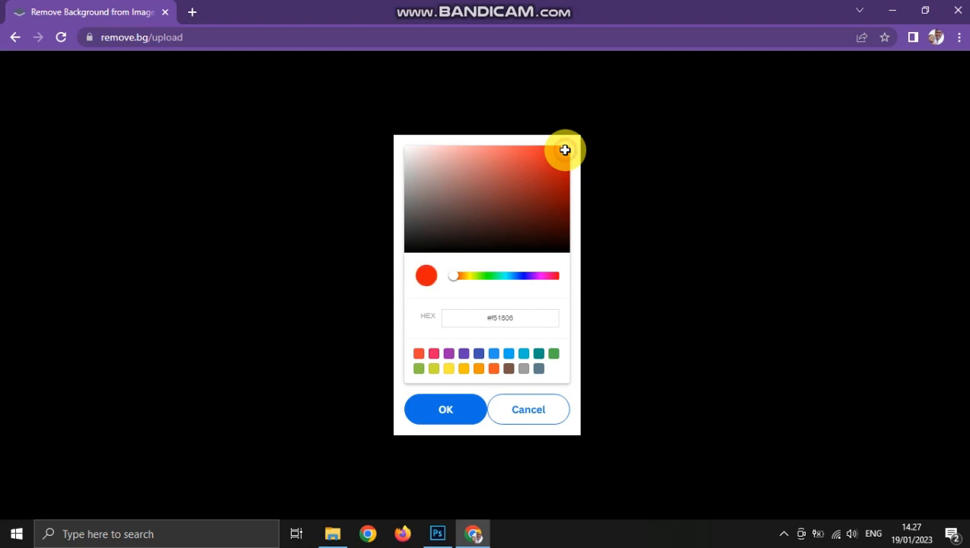
click(457, 409)
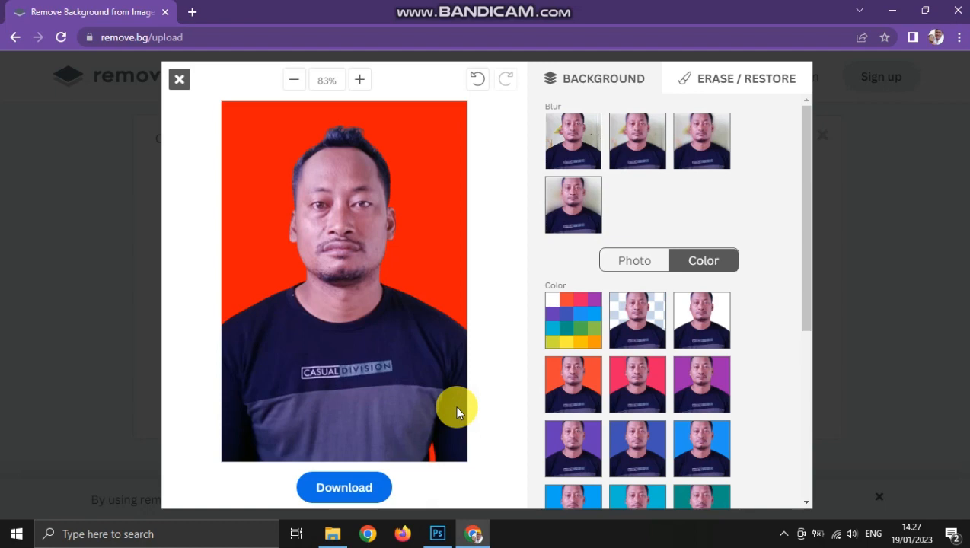
Download the portrait with the red background and dismiss the share and download prompt
click(358, 487)
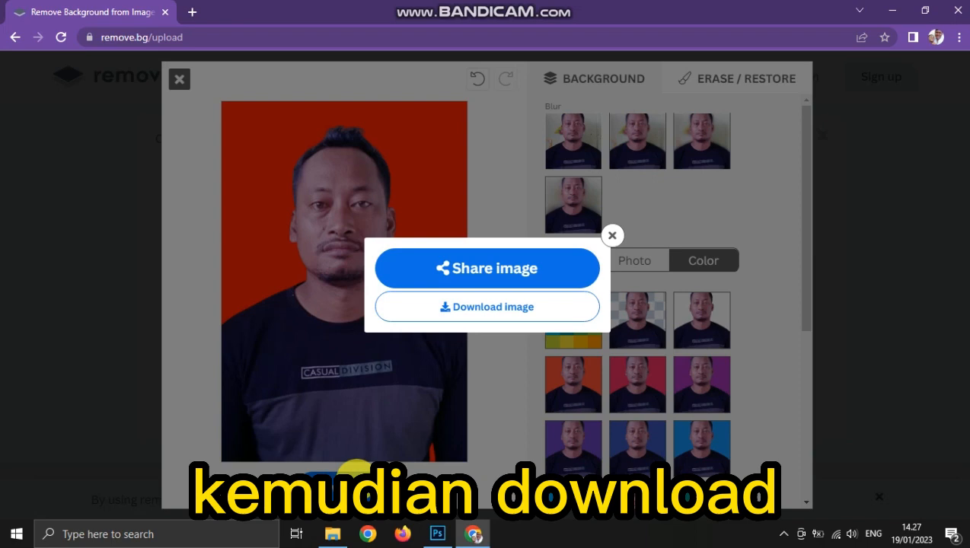
click(477, 305)
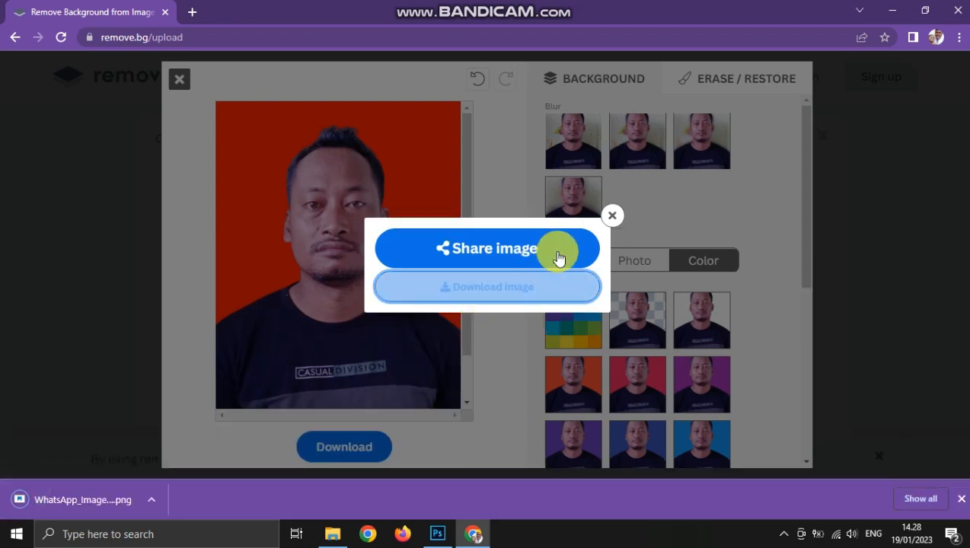
click(613, 214)
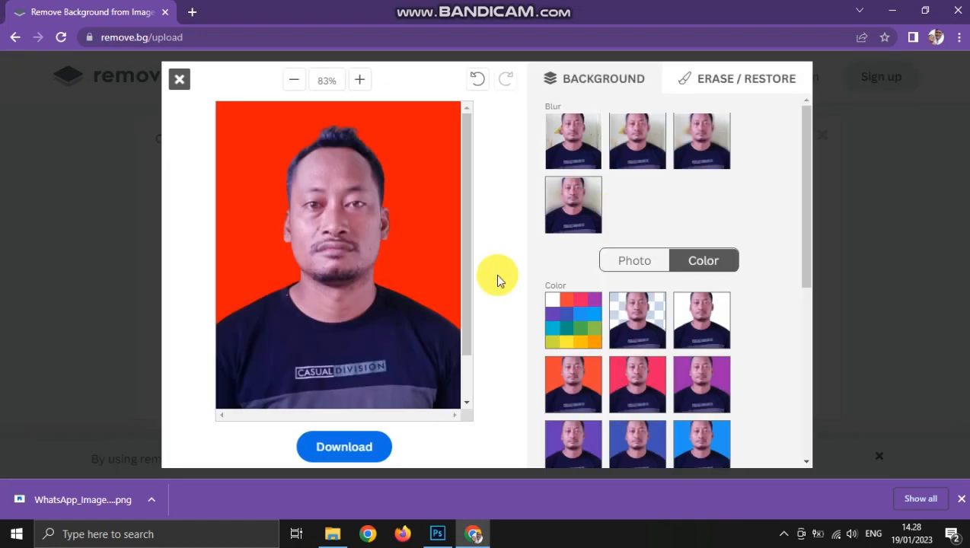
Show the downloaded PNG portrait in its folder
click(148, 504)
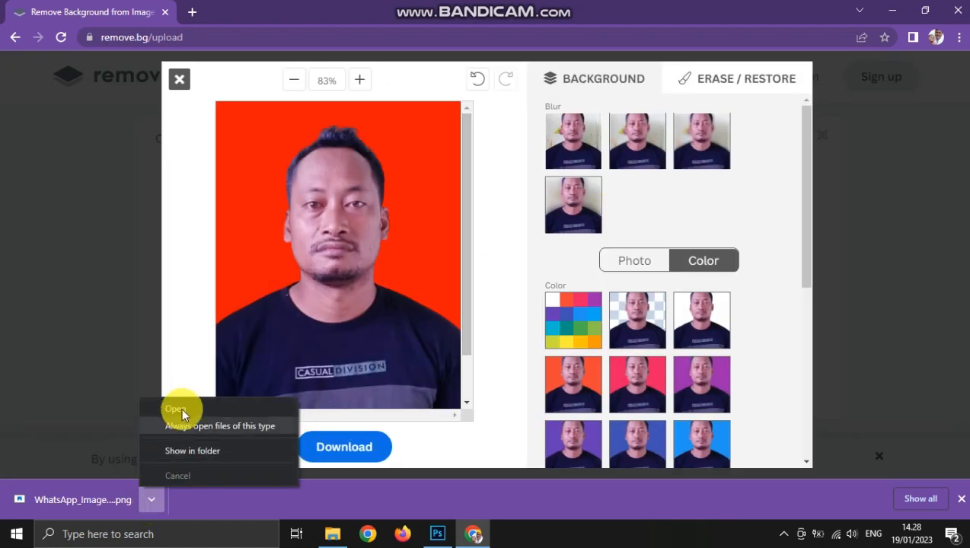
click(201, 452)
click(266, 348)
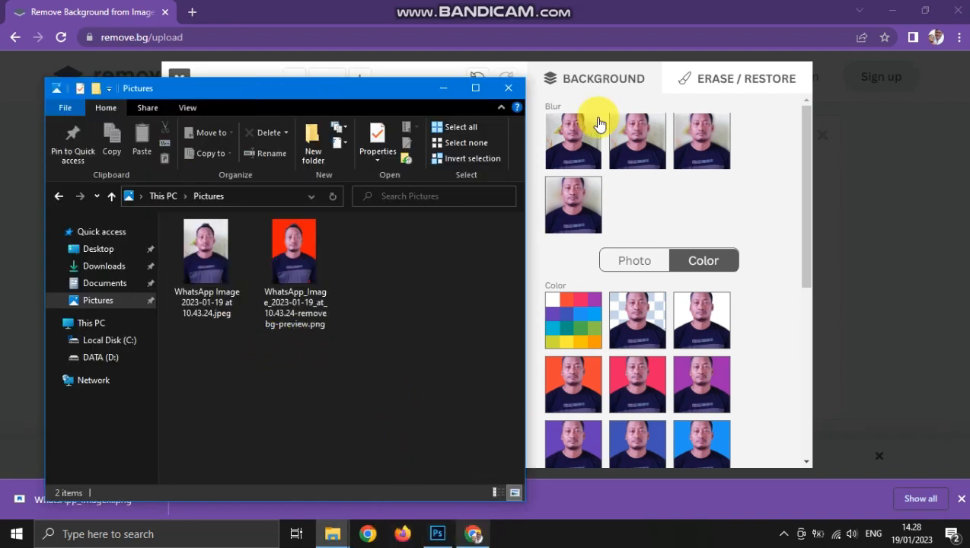
Minimise Chrome and open the downloaded removebg-preview PNG from the Pictures folder in Photoshop
mouse_move(545, 4)
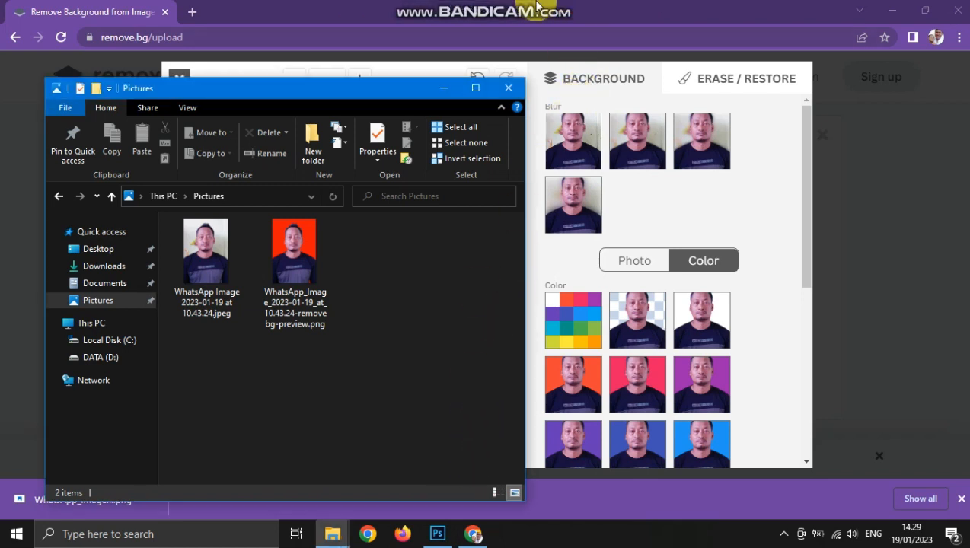
click(888, 9)
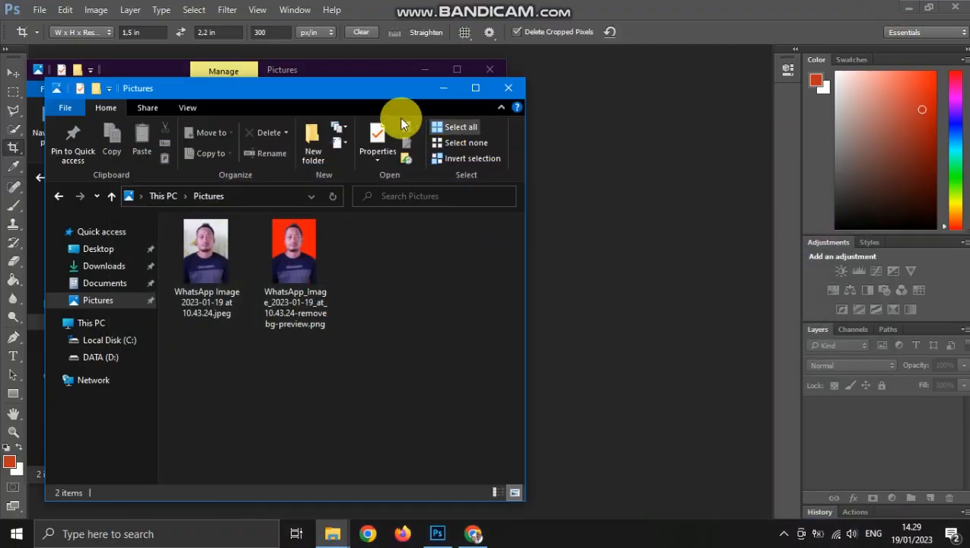
drag(327, 88, 321, 118)
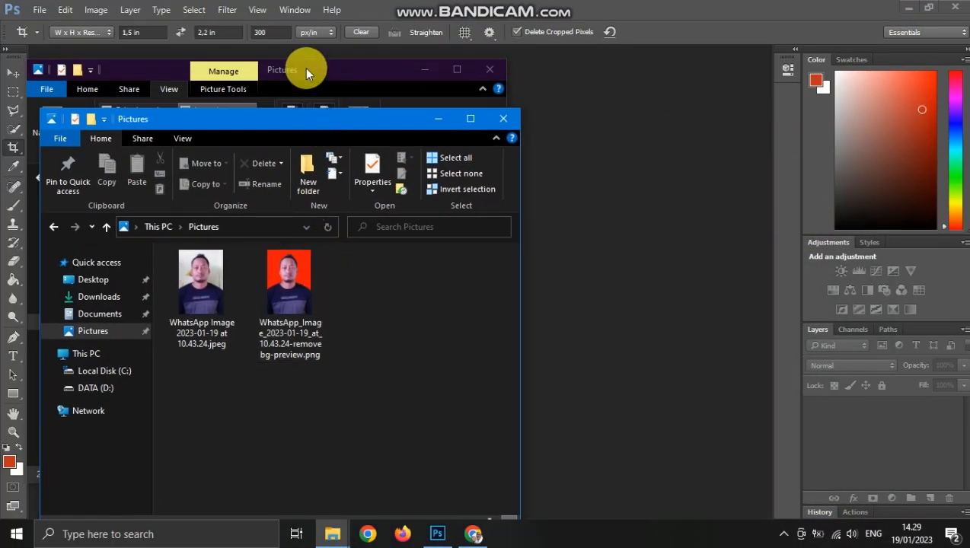
click(307, 289)
drag(290, 276, 609, 270)
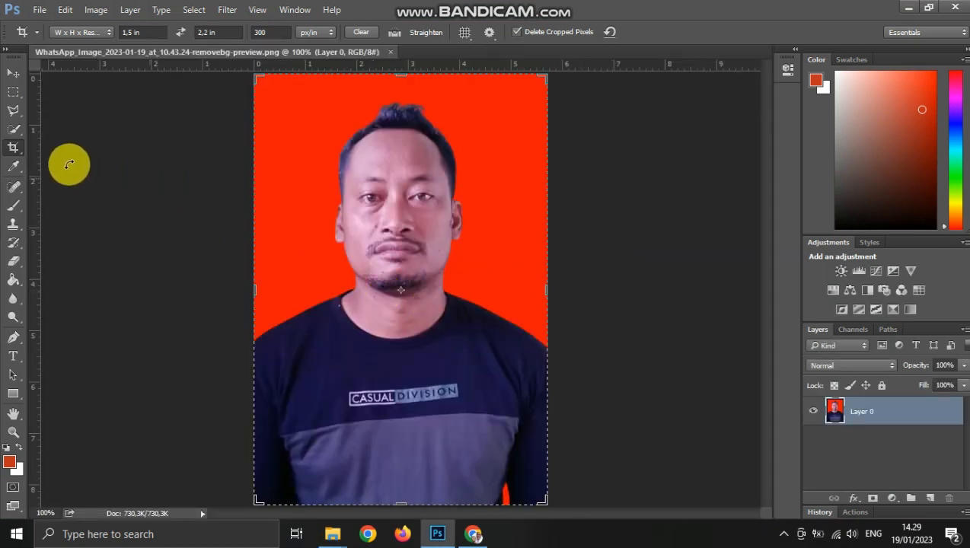
Try the Auto Color correction on the red-background portrait and undo it
scroll(388, 266, down, 4)
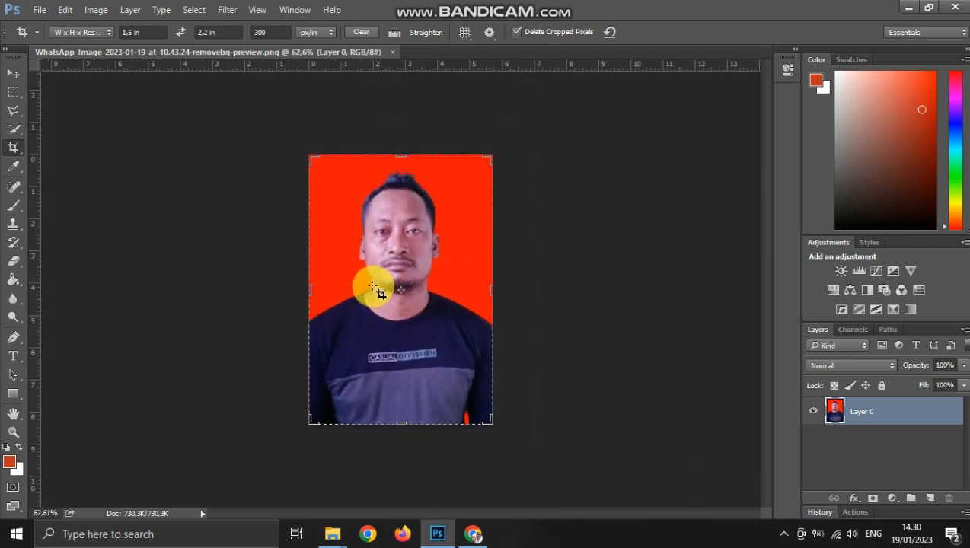
click(12, 73)
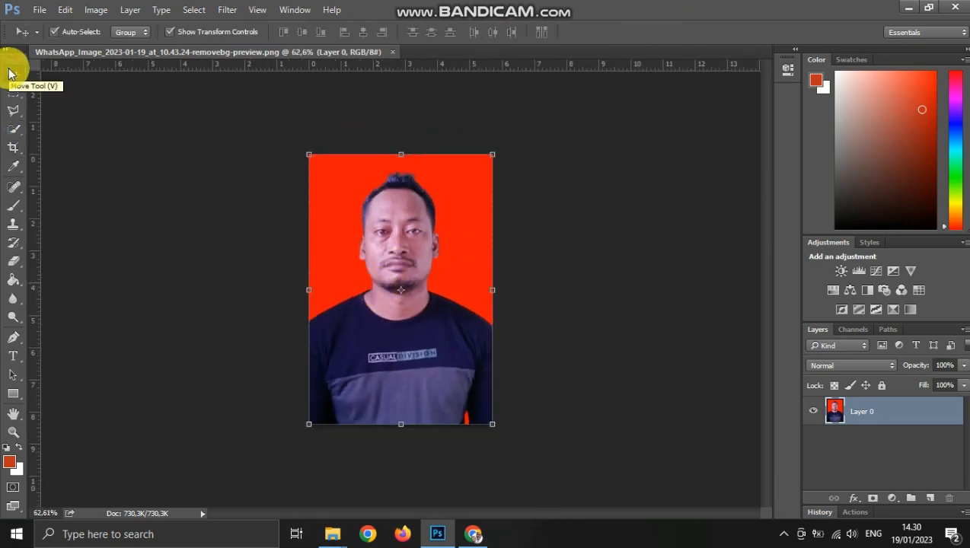
key(ctrl+shift+b)
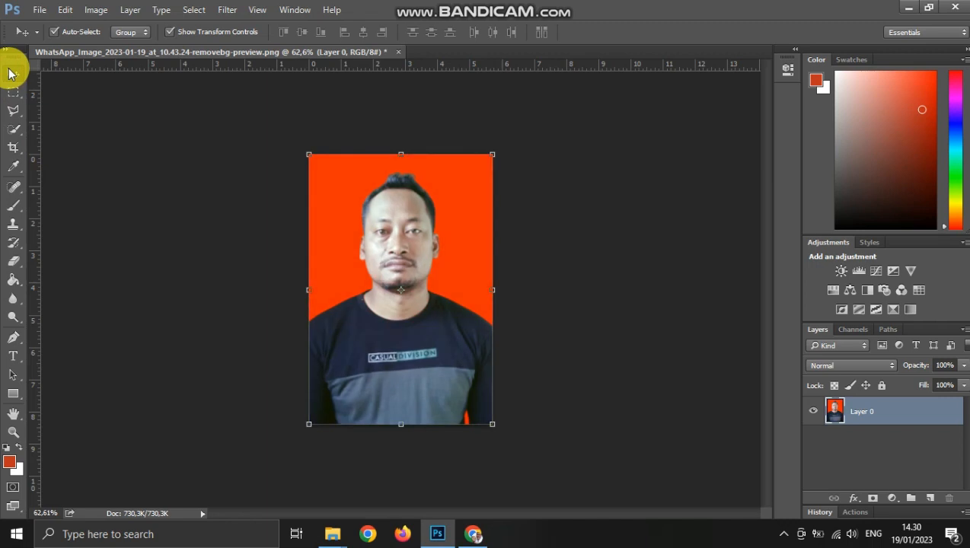
key(ctrl+z)
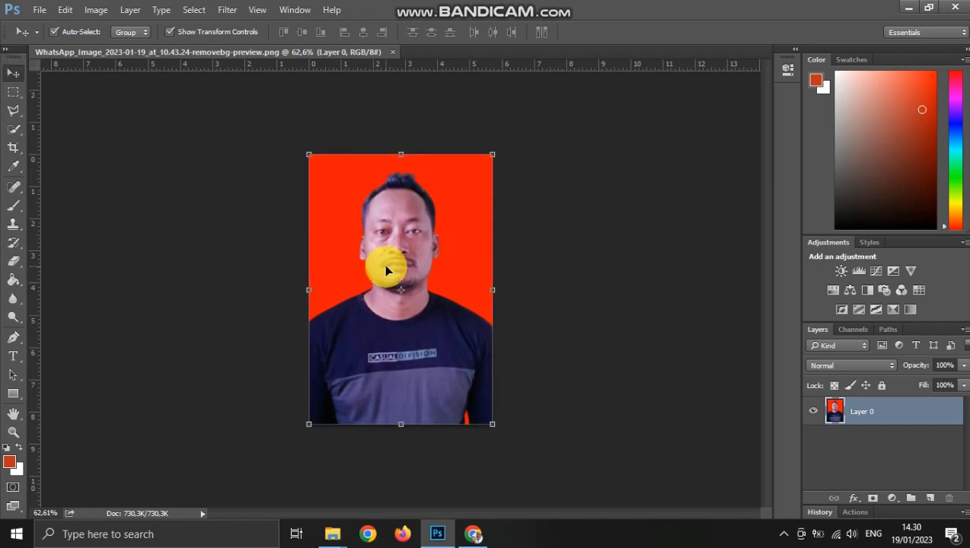
Try the Lighter (RGB) Curves preset on the portrait and discard it
scroll(397, 279, up, 2)
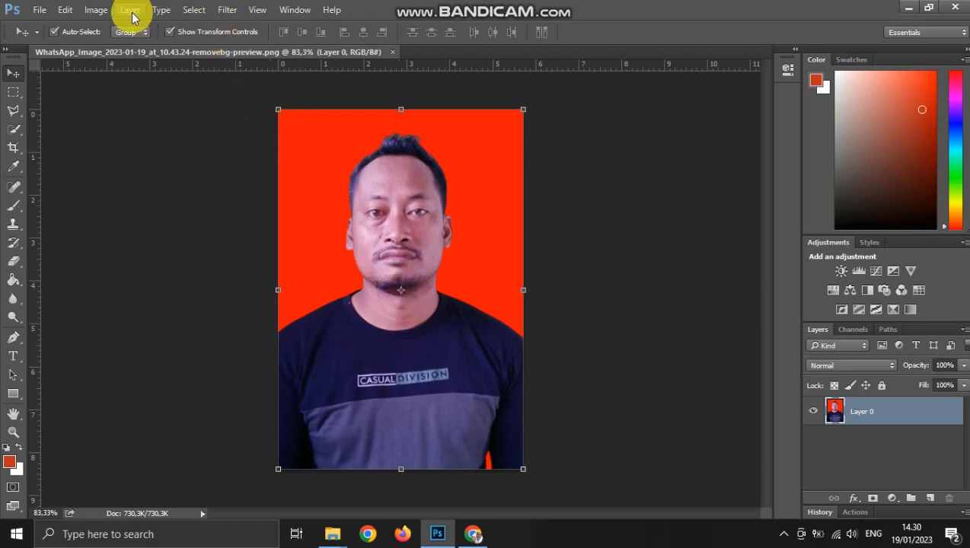
click(96, 10)
mouse_move(128, 46)
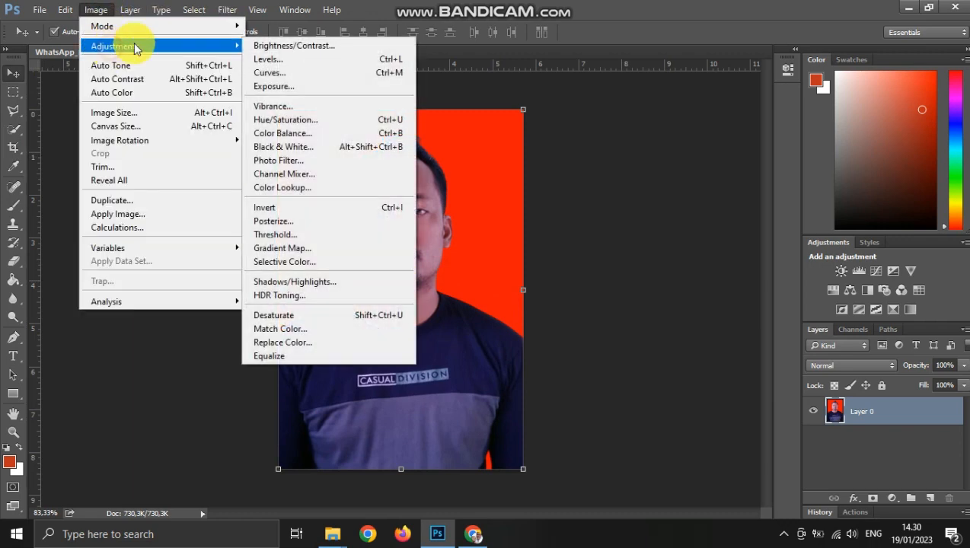
click(287, 74)
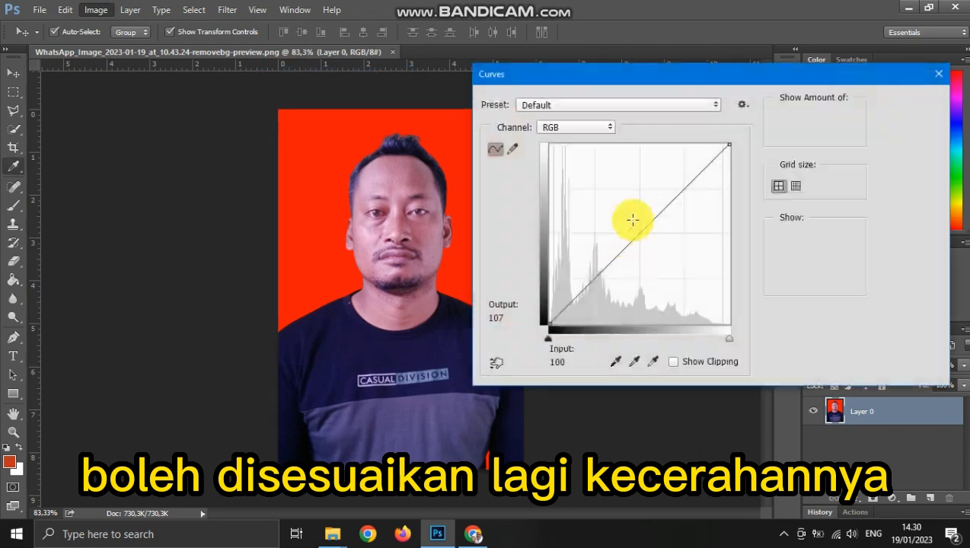
drag(656, 81, 717, 90)
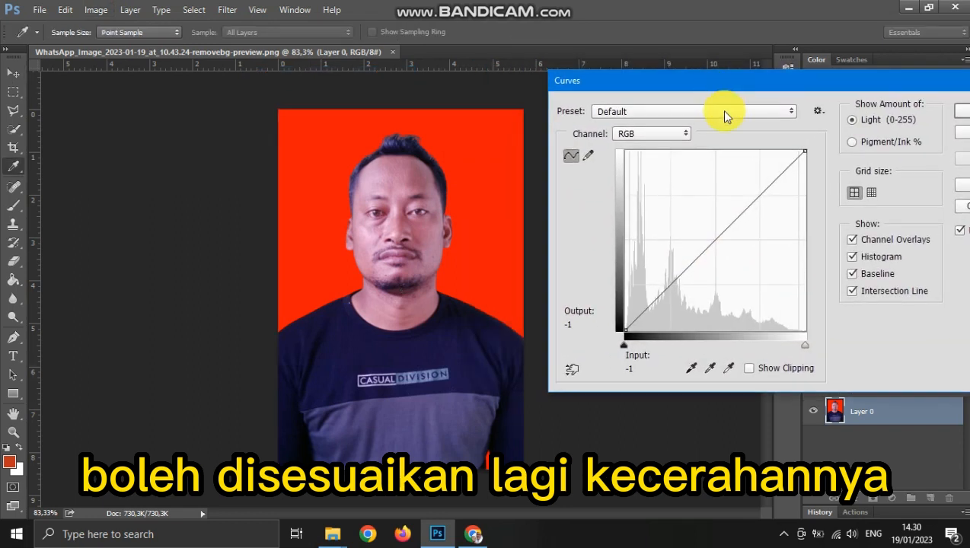
click(721, 110)
click(689, 210)
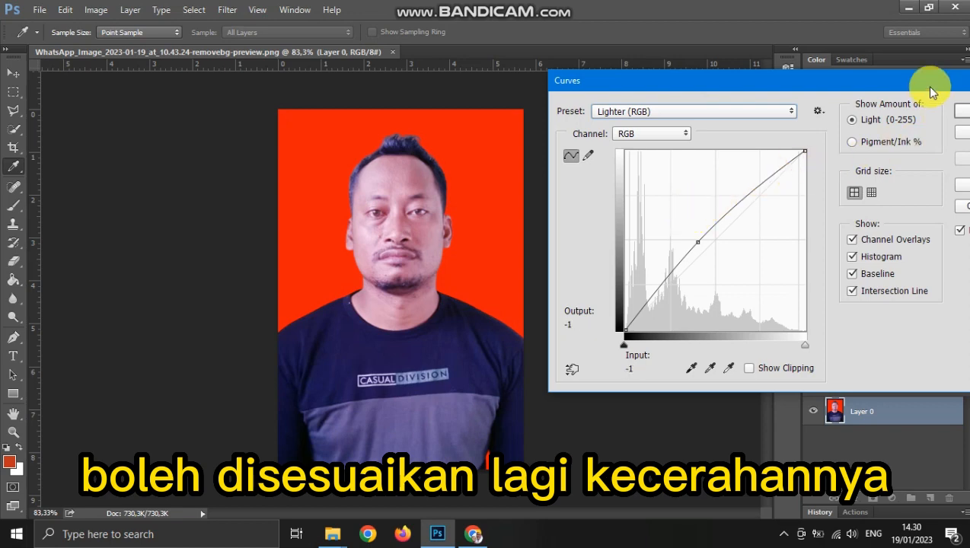
drag(930, 91, 869, 72)
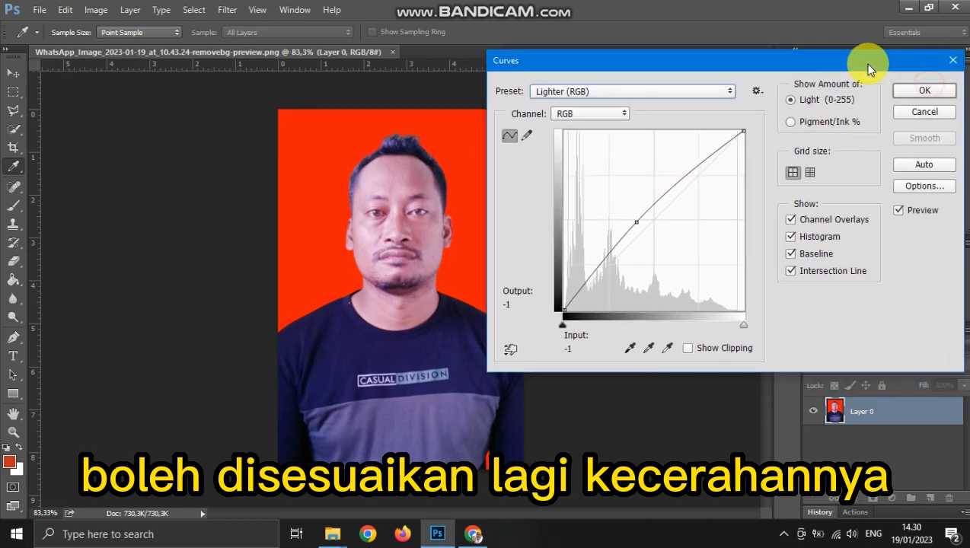
click(930, 114)
Try the Auto Tone correction on the portrait
click(127, 16)
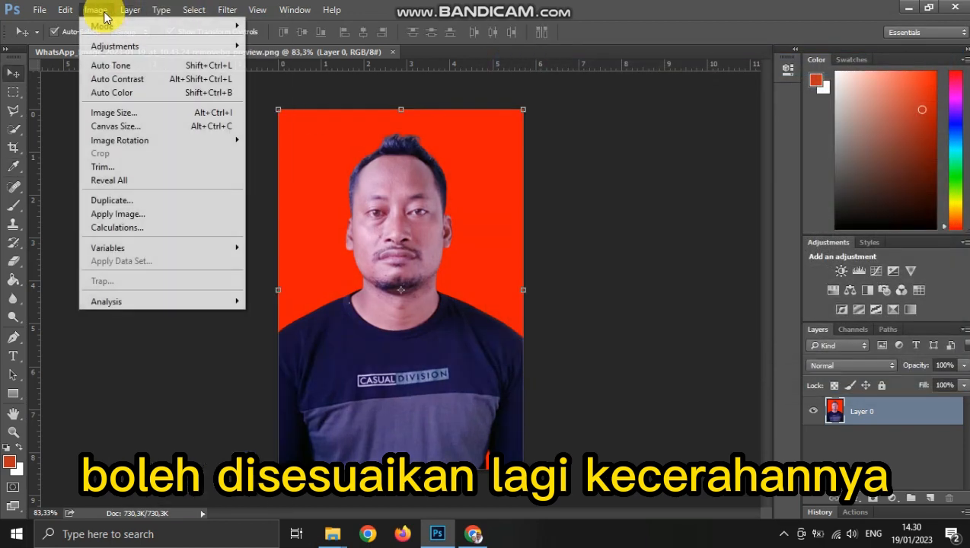
click(121, 66)
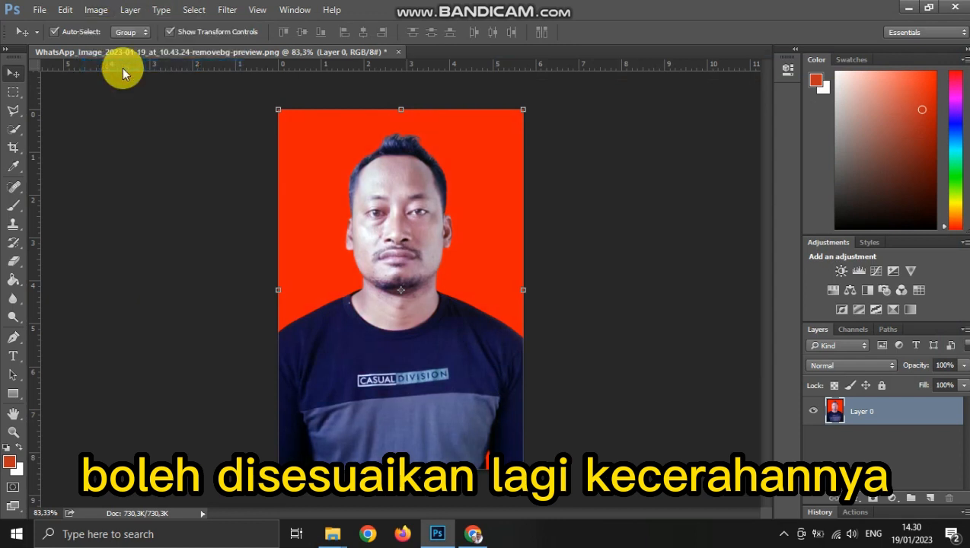
Apply the Auto Contrast correction to the portrait
click(103, 10)
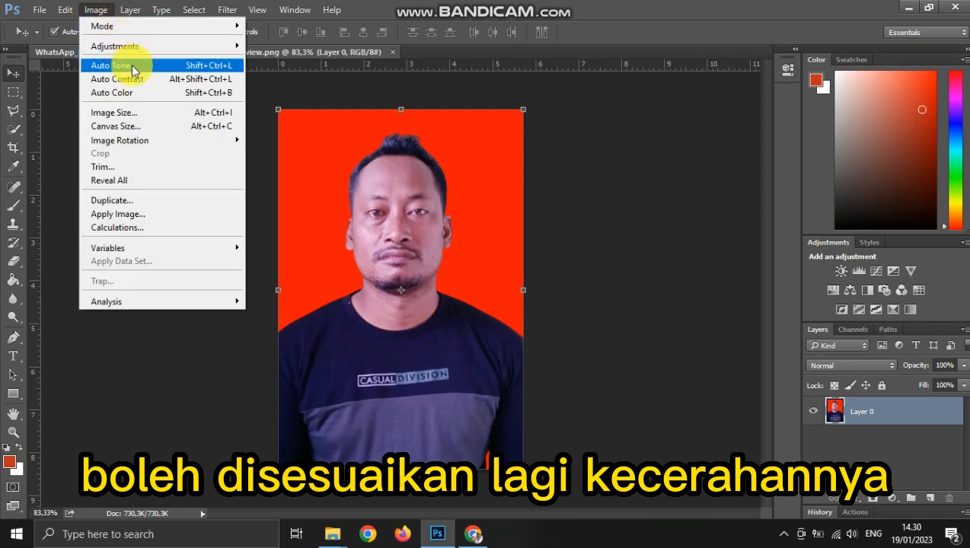
click(140, 81)
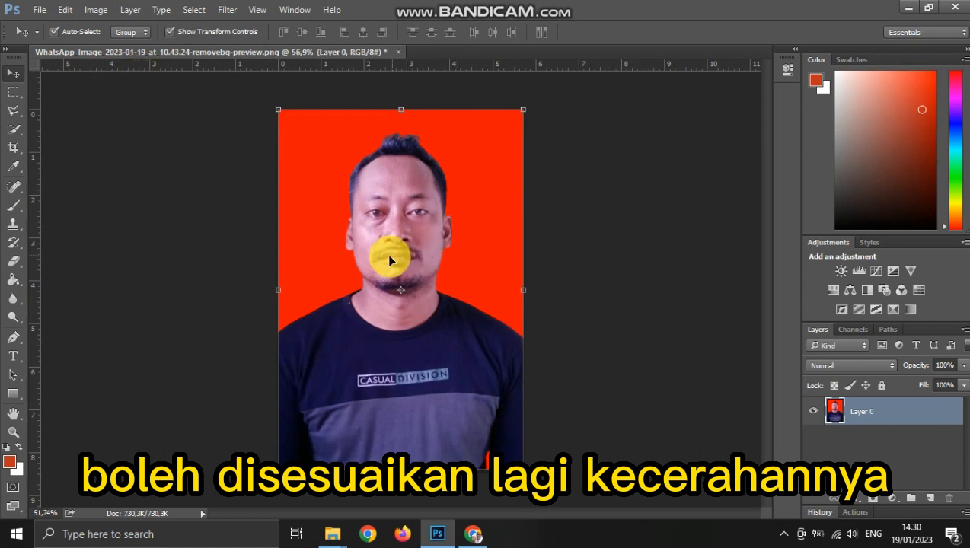
scroll(387, 265, down, 2)
scroll(383, 275, up, 4)
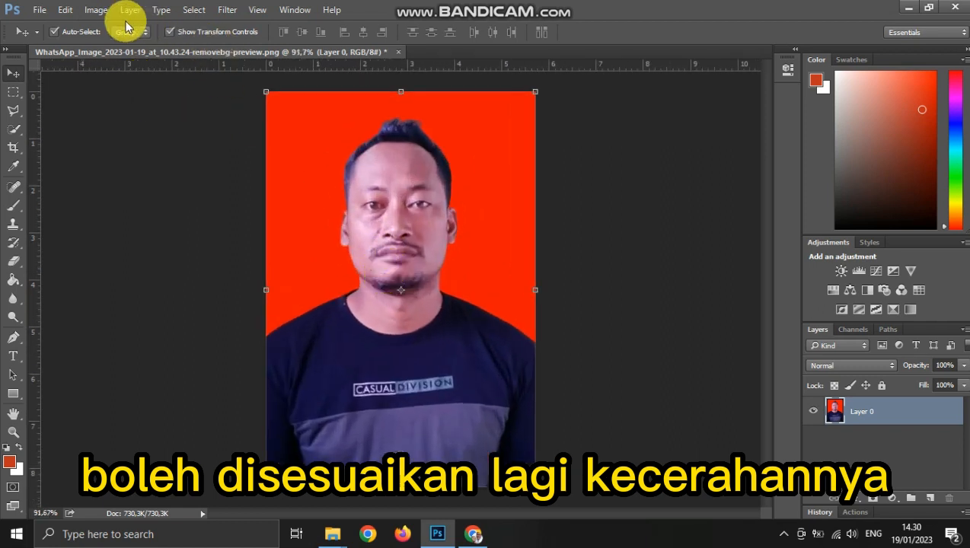
Brighten the portrait slightly with a Curves adjustment, raising the RGB midpoint to input 121 and output 130
click(96, 10)
mouse_move(223, 46)
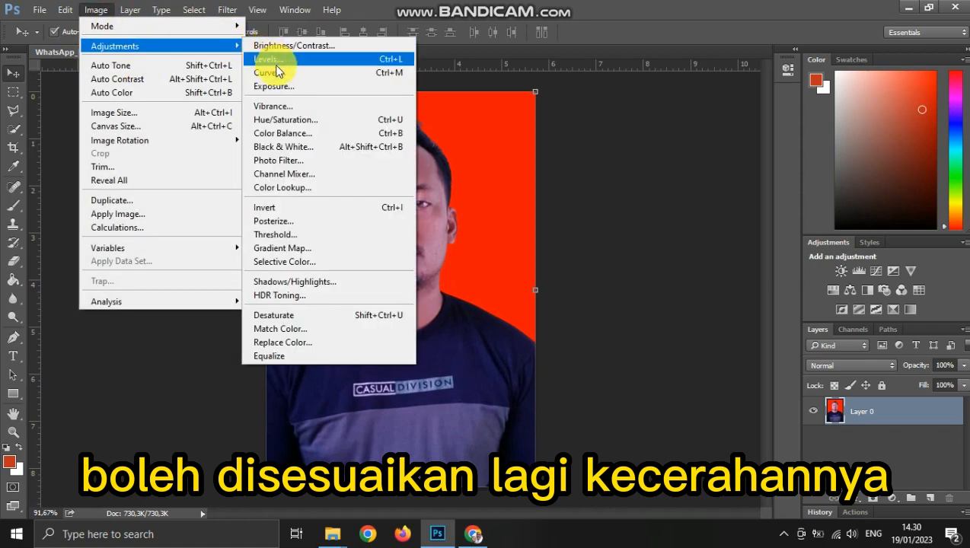
click(280, 74)
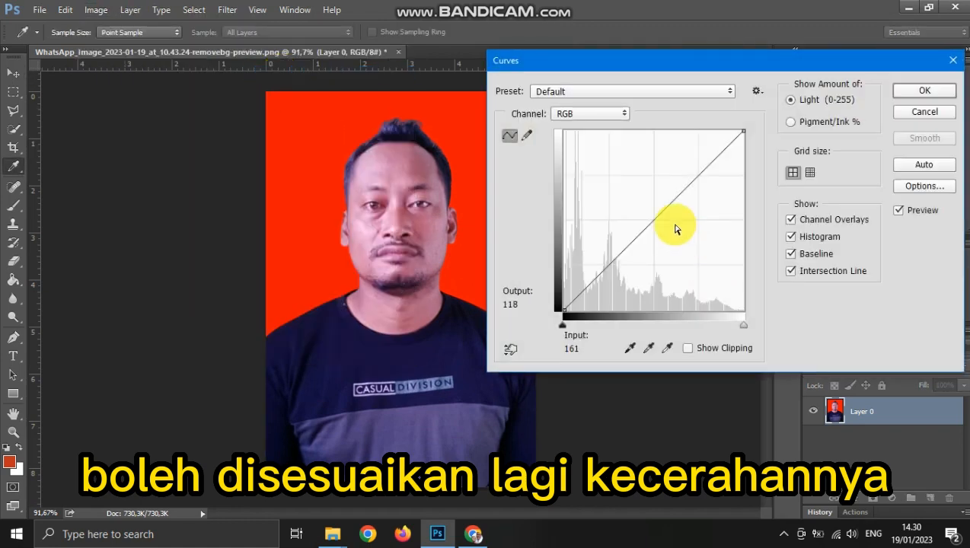
drag(629, 71, 710, 98)
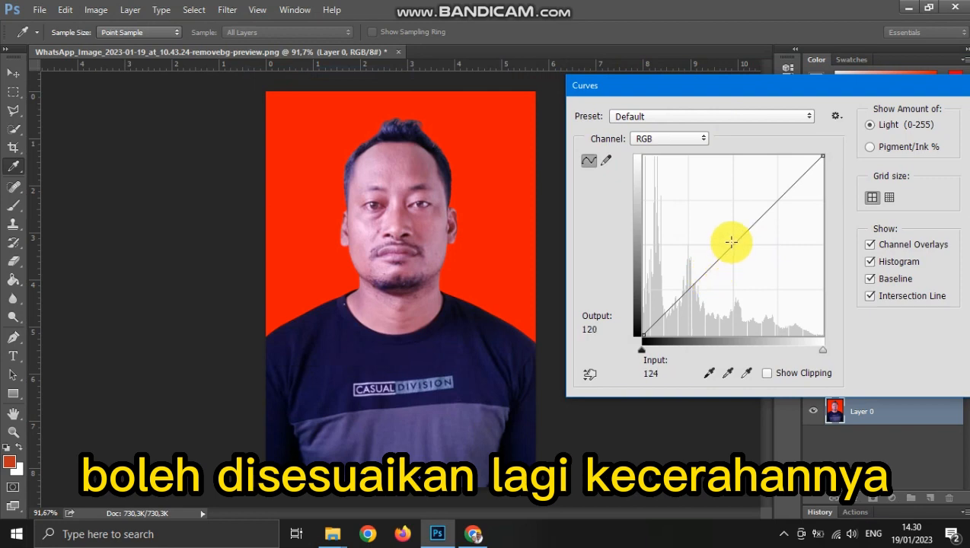
drag(732, 244, 728, 242)
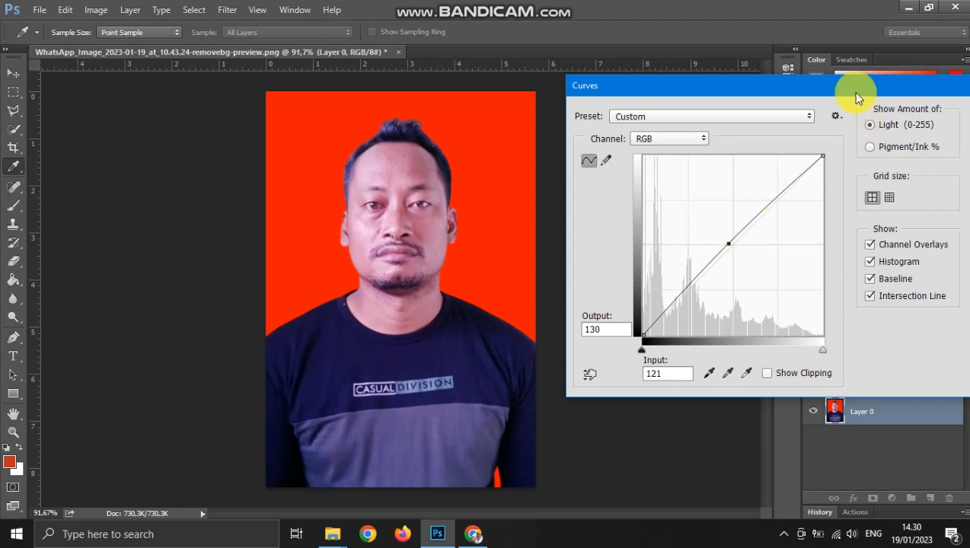
drag(859, 92, 802, 74)
click(935, 101)
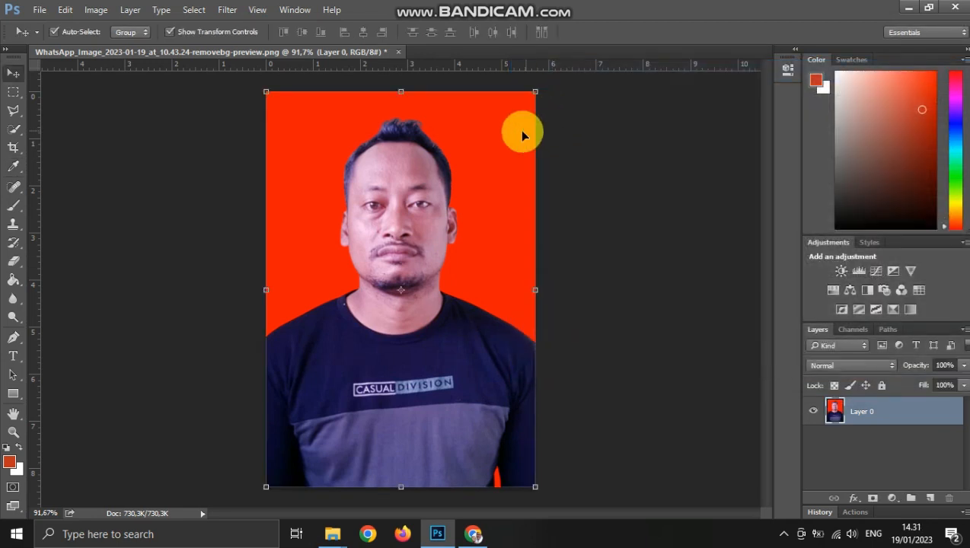
Crop the portrait to 1,5 x 2,2 in at 300 px/in, tightening the frame slightly and nudging the photo left and up inside it
click(13, 149)
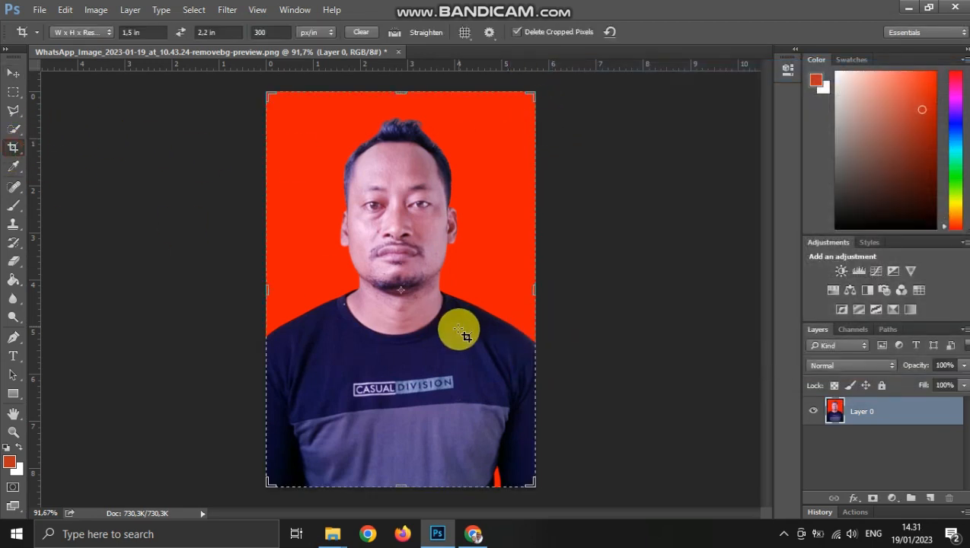
drag(531, 482, 526, 473)
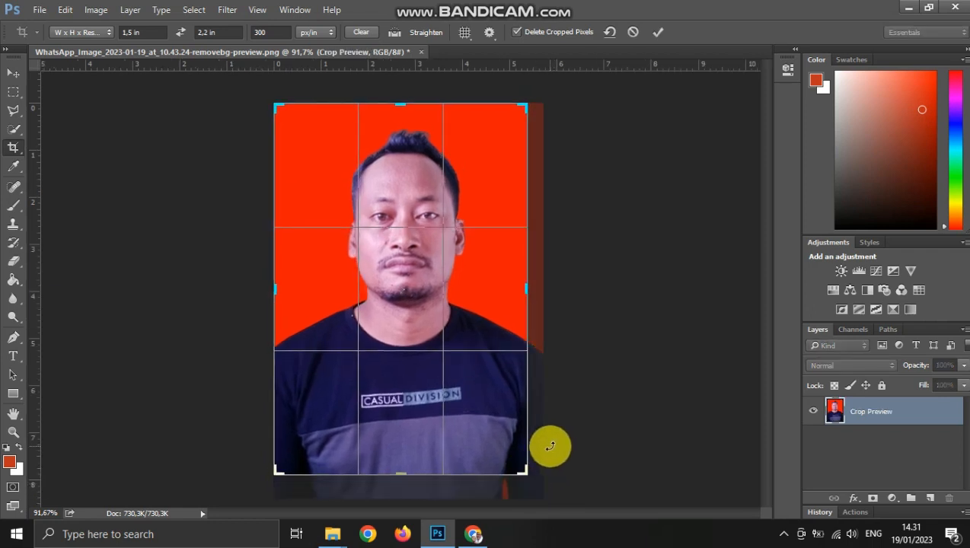
key(Left)
key(Left)
key(Left)
key(Left)
key(Left)
key(Left)
key(Left)
key(Left)
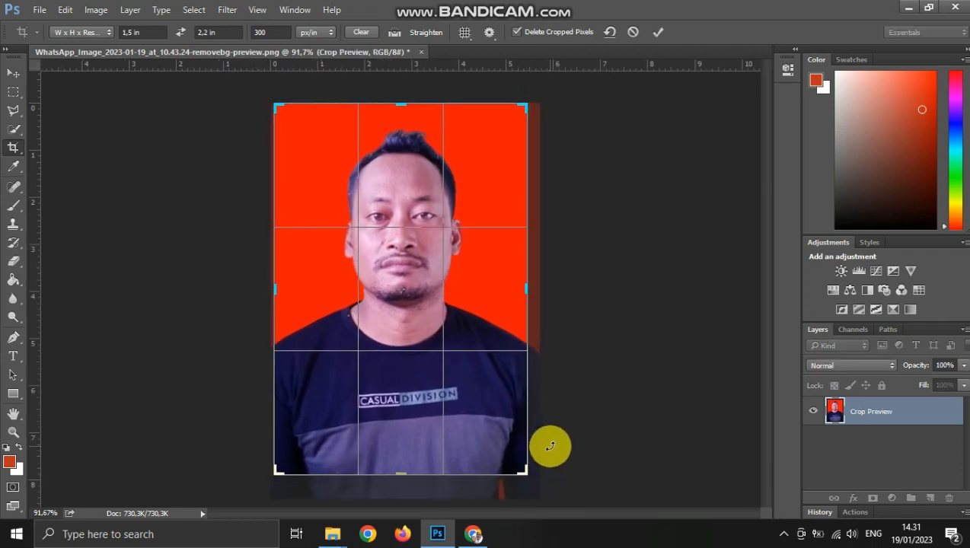
key(Up)
key(Up)
key(Up)
key(Up)
key(Up)
key(Up)
key(Up)
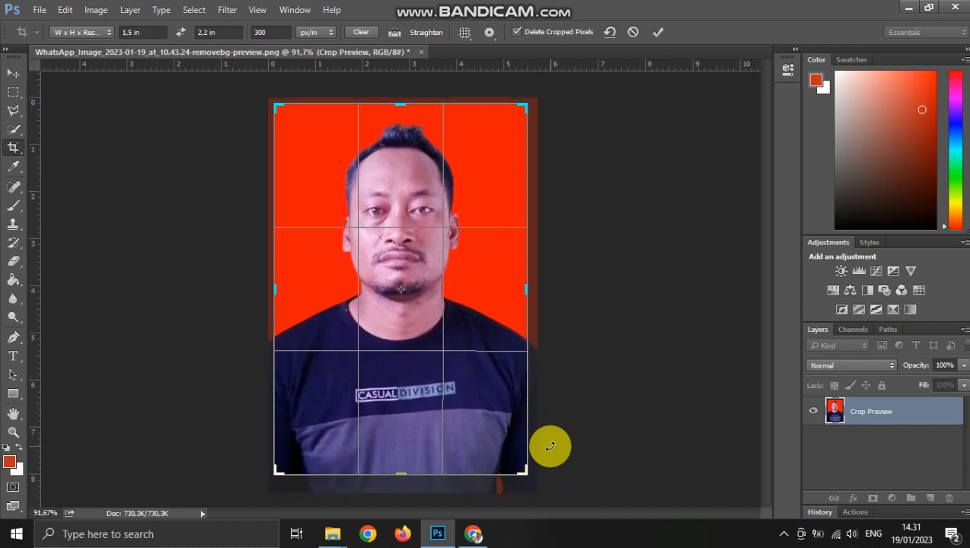
click(658, 32)
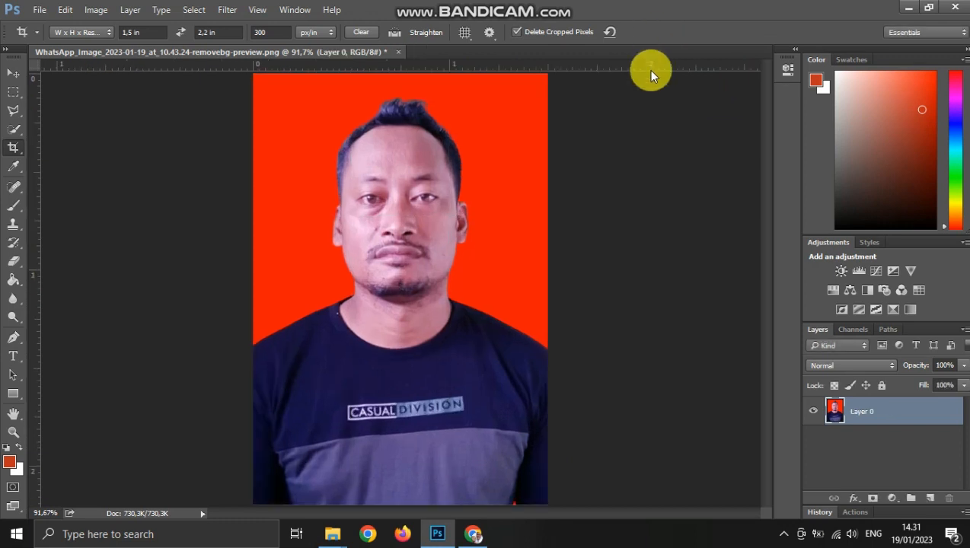
scroll(517, 255, down, 2)
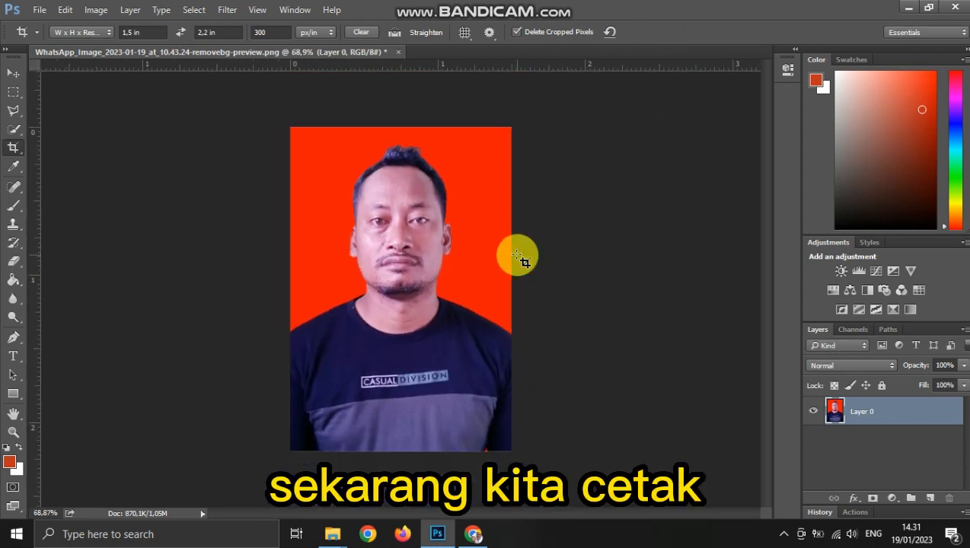
Create a new document with the International Paper preset in A4 size, 210 x 297 mm, 300 pixels/inch, CMYK Color and white background
click(40, 11)
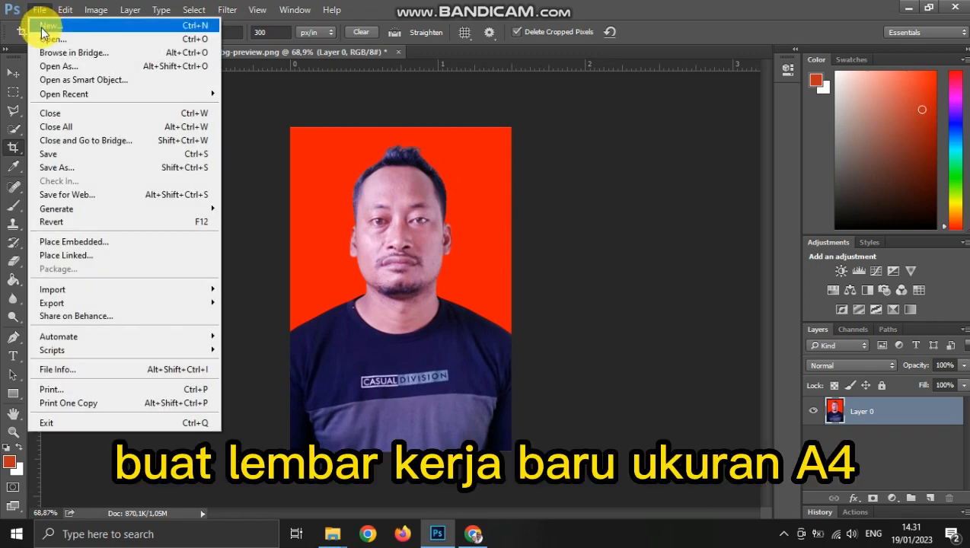
click(42, 28)
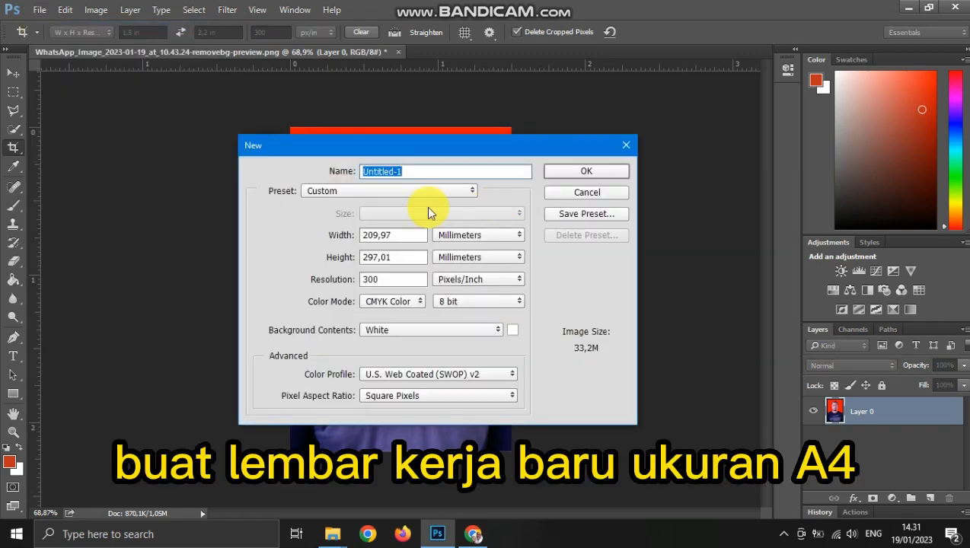
click(384, 191)
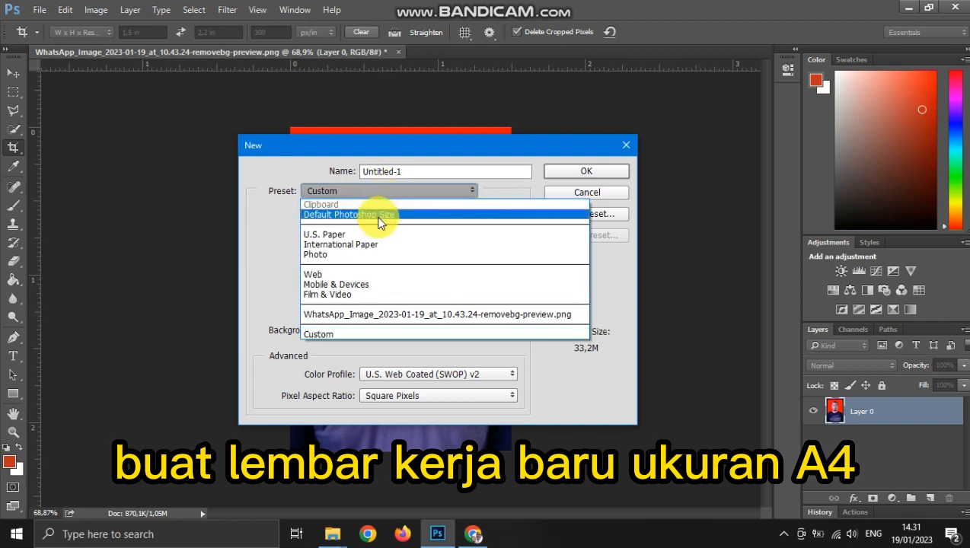
click(374, 252)
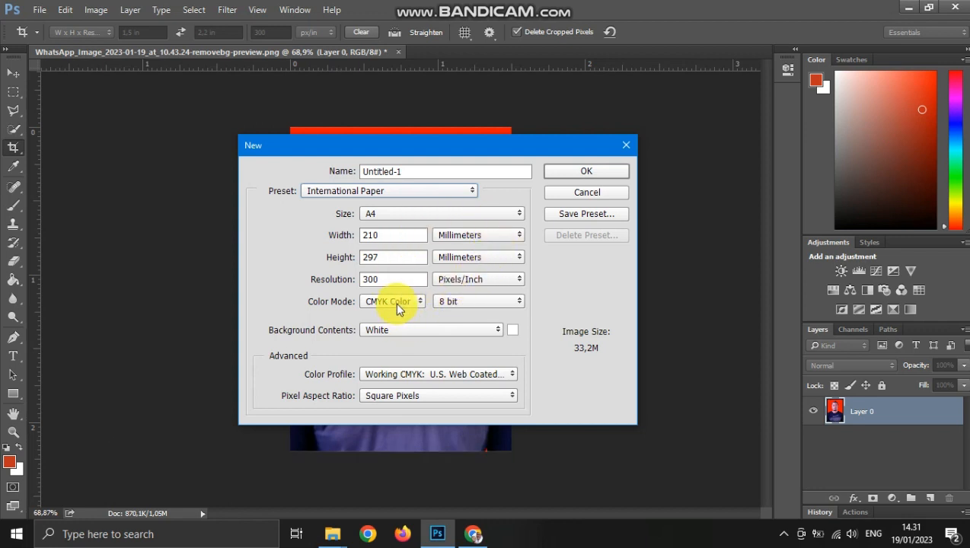
click(580, 172)
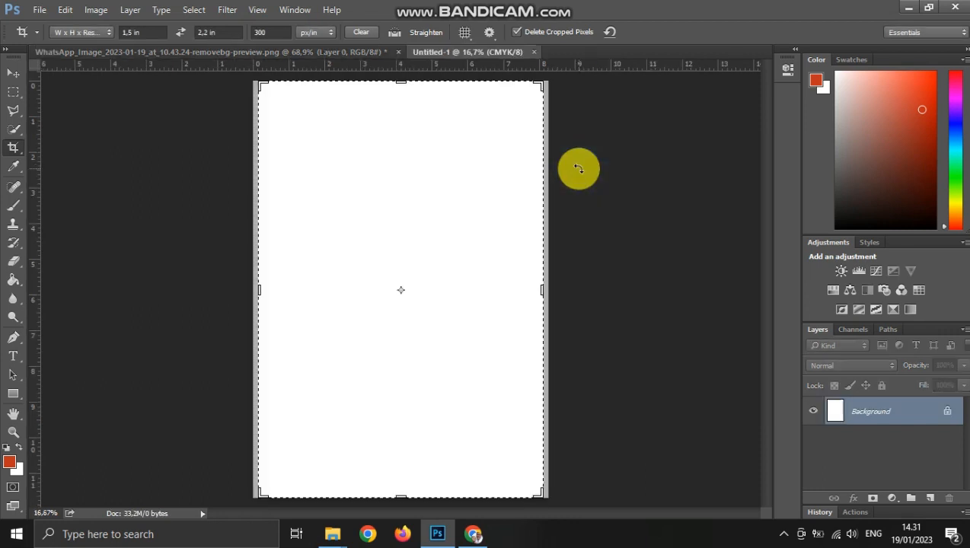
Float the cropped portrait in its own window, copy it onto the blank A4 page with the Move tool, and minimise the portrait window
click(13, 73)
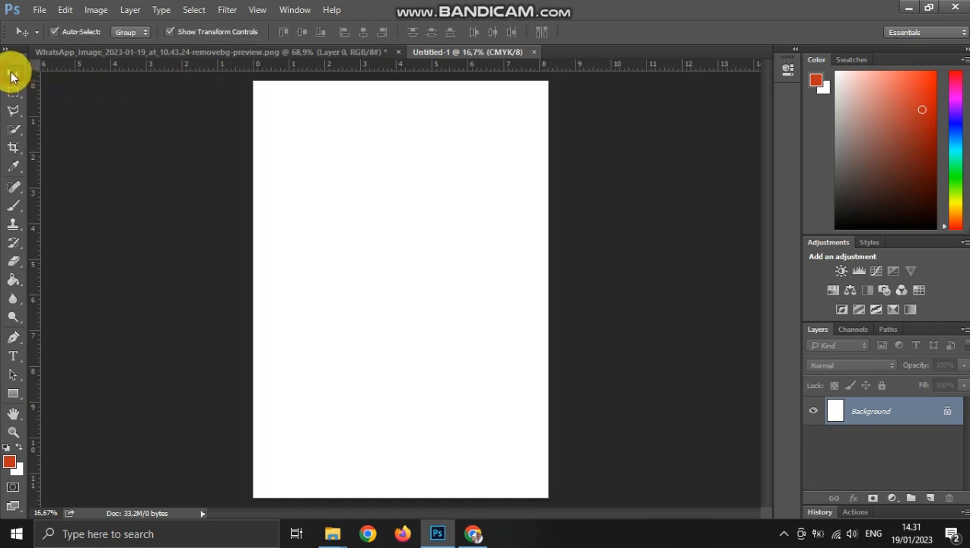
click(165, 51)
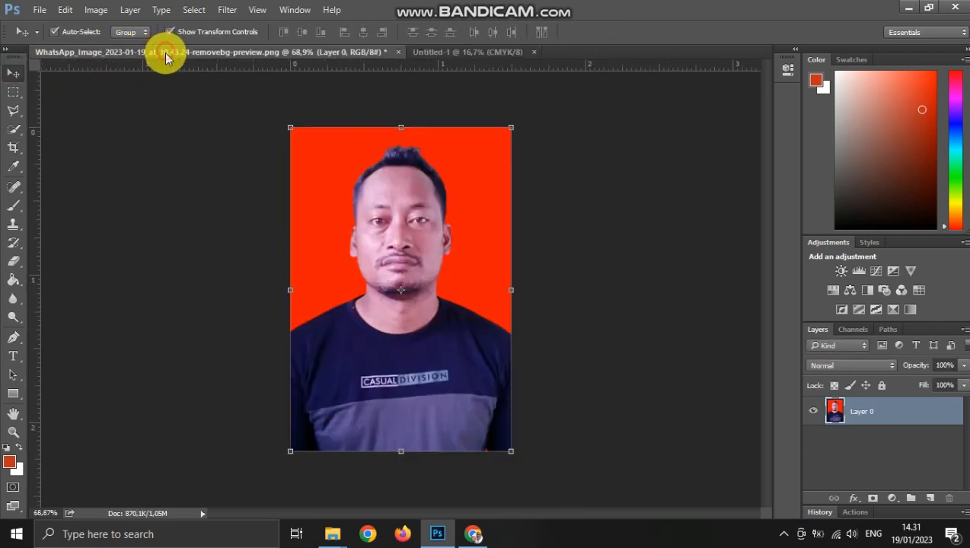
drag(164, 51, 175, 134)
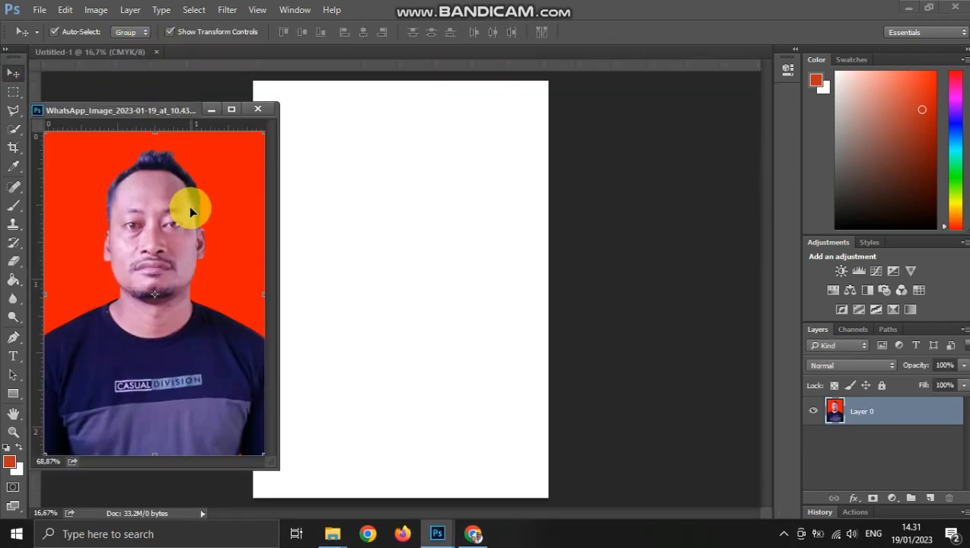
drag(191, 212, 403, 163)
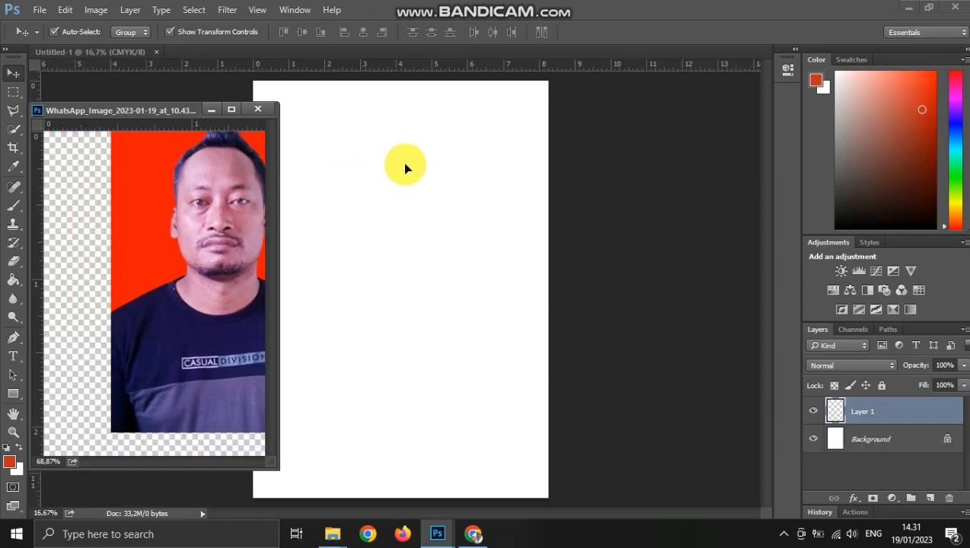
click(206, 106)
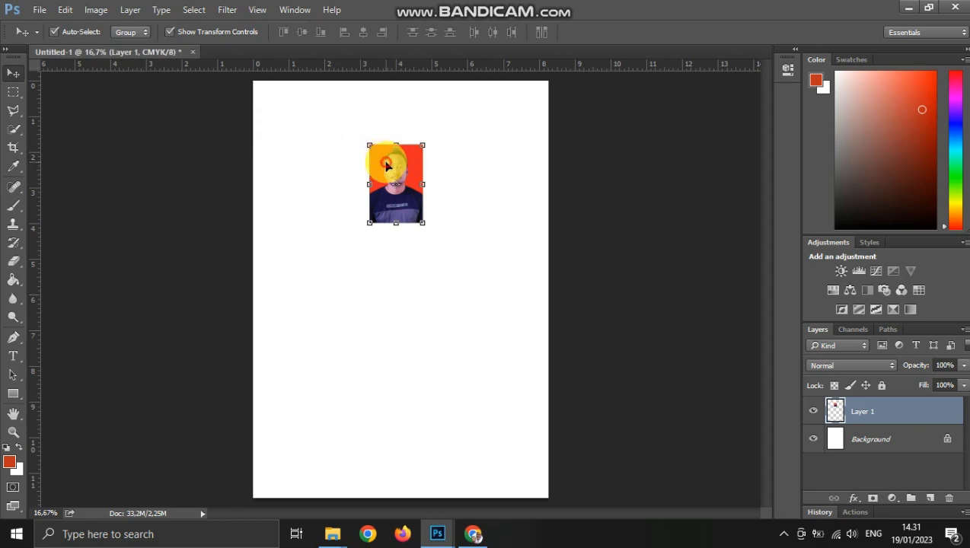
Move the portrait into the upper-left corner of the A4 page, leaving a small margin to the edges
drag(387, 165, 274, 102)
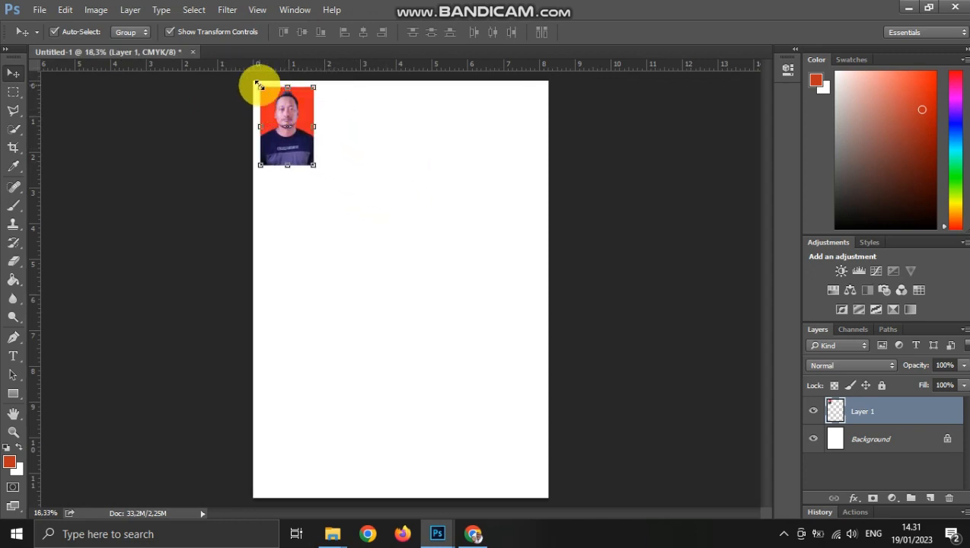
scroll(259, 84, up, 6)
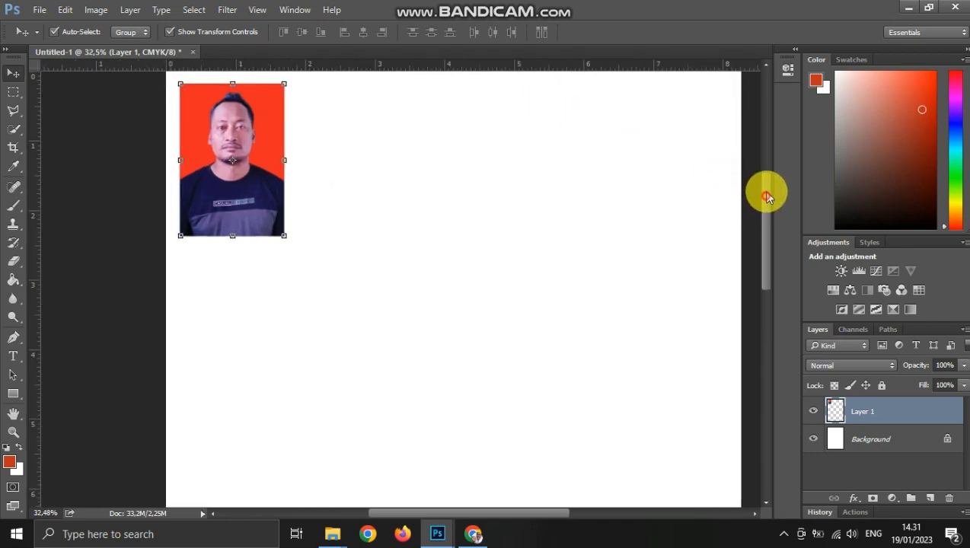
drag(767, 197, 769, 173)
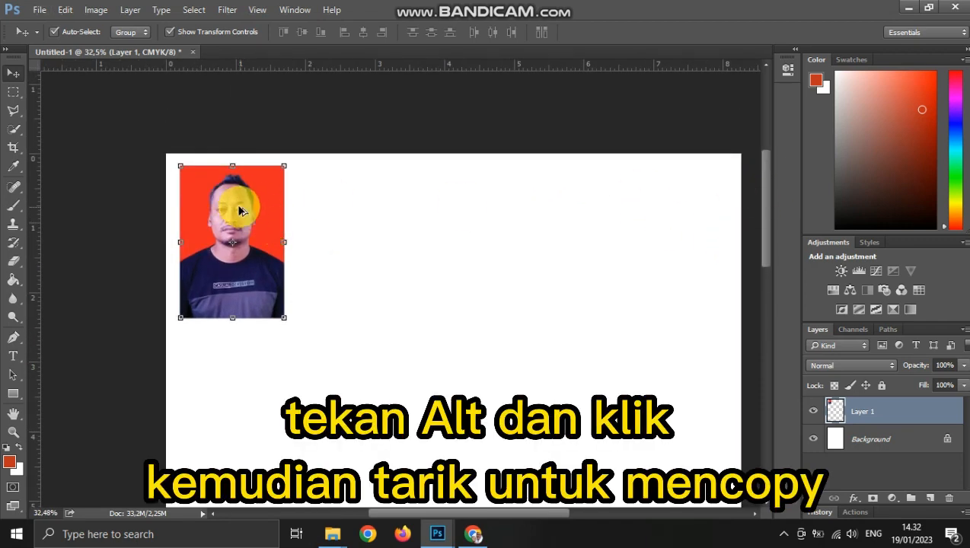
Duplicate the portrait into a row of five across the top of the page, placing the fifth copy near the page's right edge
drag(238, 211, 341, 217)
drag(428, 204, 235, 210)
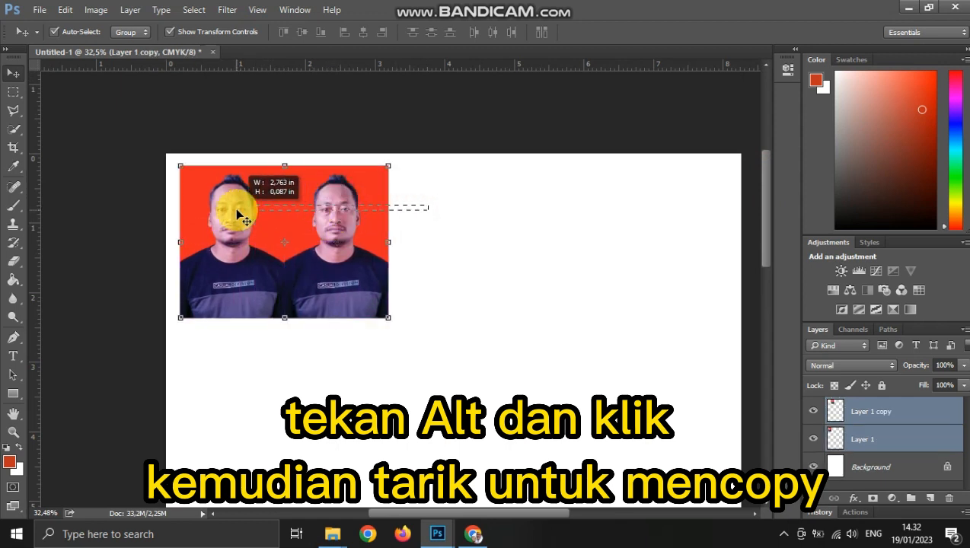
drag(343, 210, 553, 211)
click(664, 204)
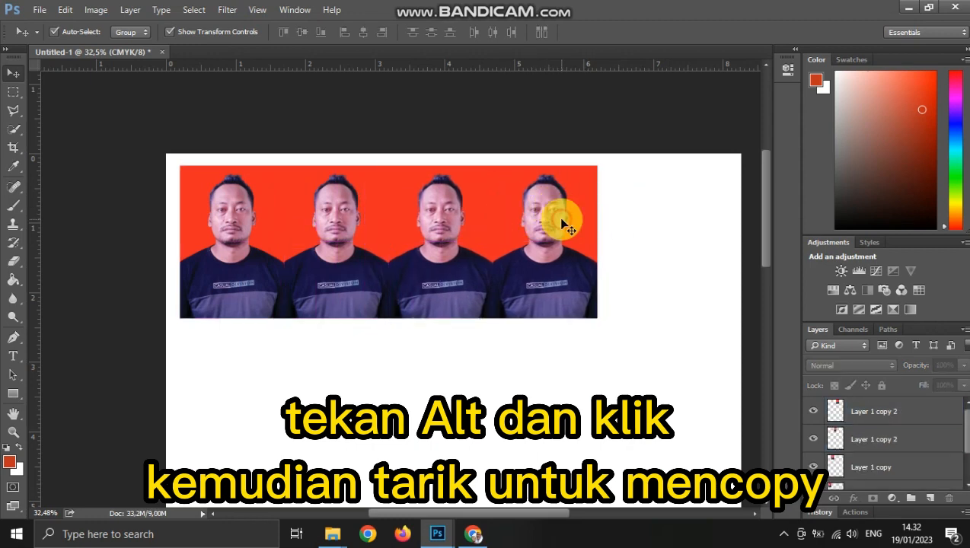
click(568, 210)
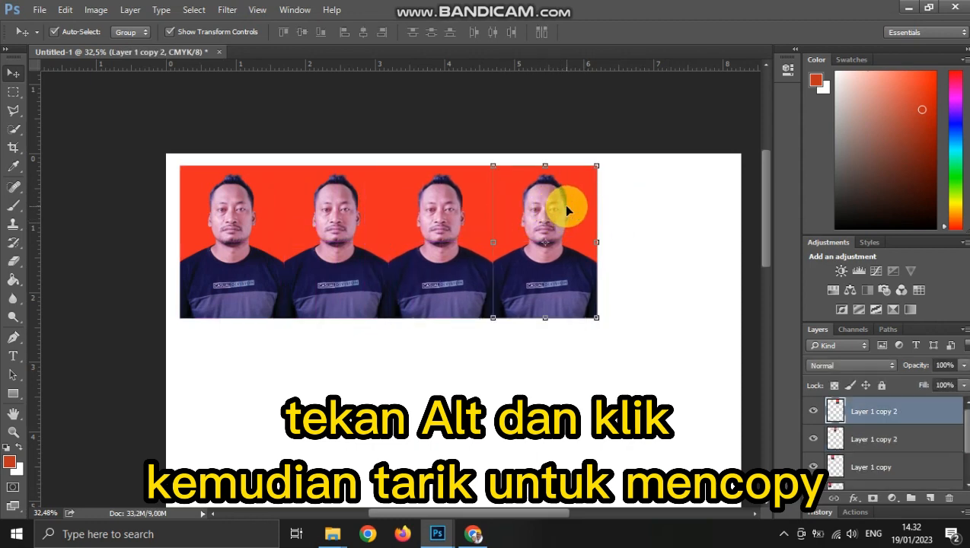
drag(567, 210, 702, 202)
Nudge the first portrait of the row slightly left, closer to the page's left edge
click(233, 227)
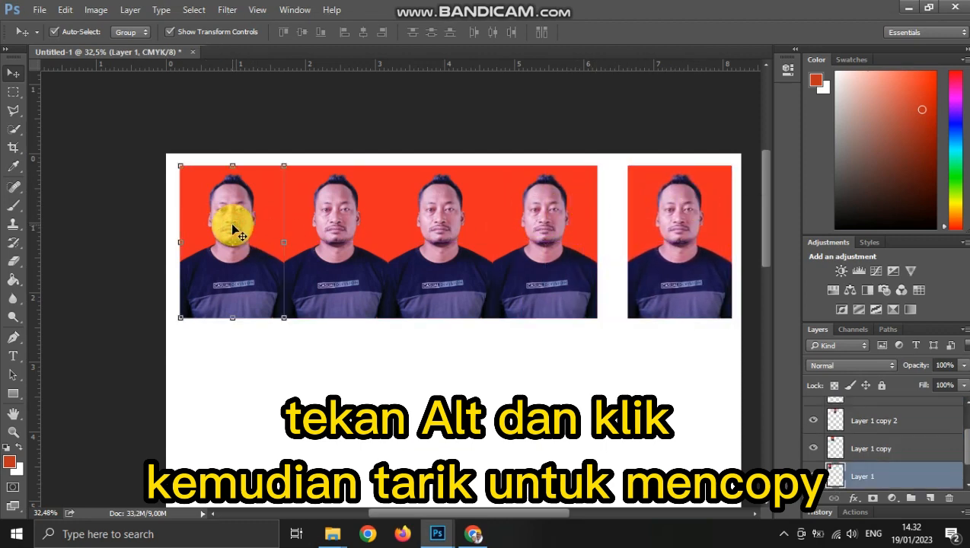
drag(233, 225, 233, 226)
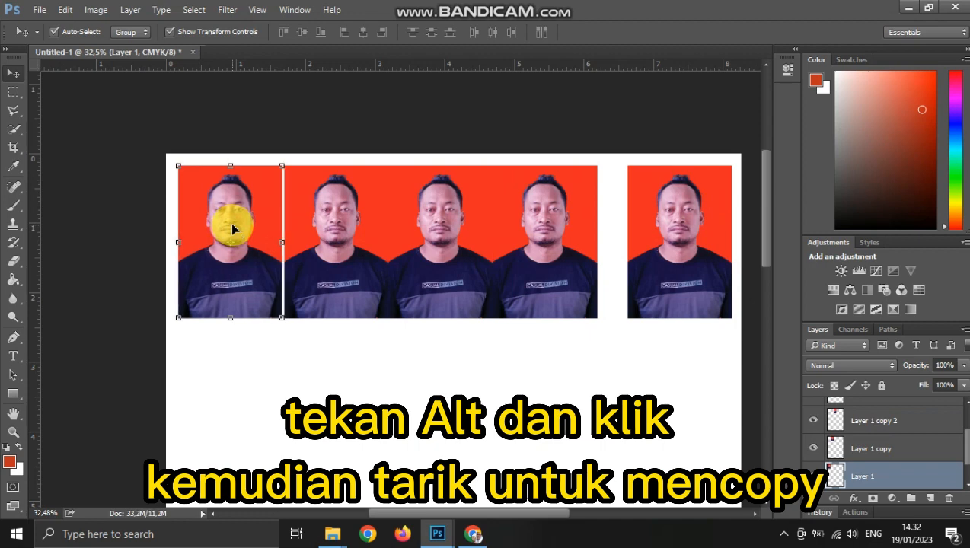
key(Left)
key(Left)
key(Left)
key(Left)
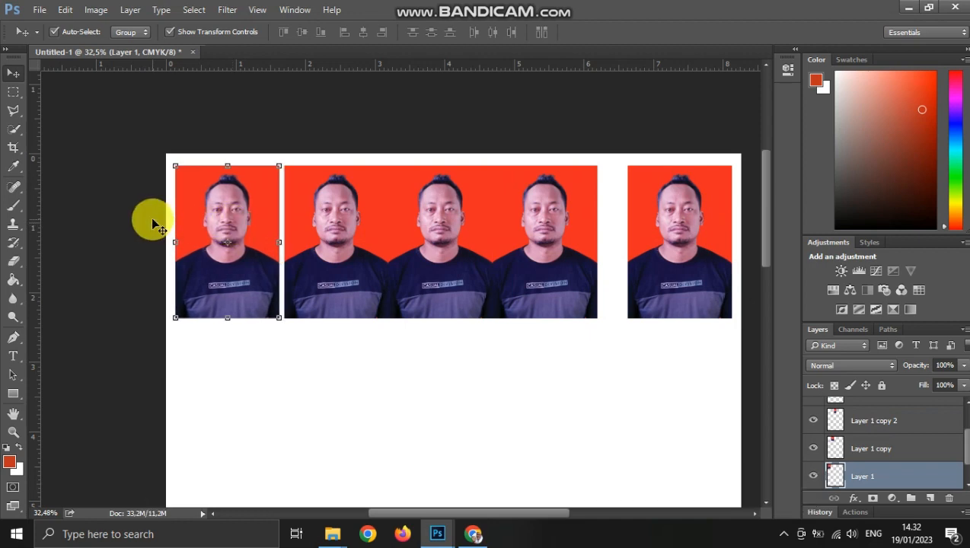
key(Left)
Distribute all five portraits evenly in the horizontal direction and nudge the row slightly up, leaving nothing selected
drag(453, 213, 737, 226)
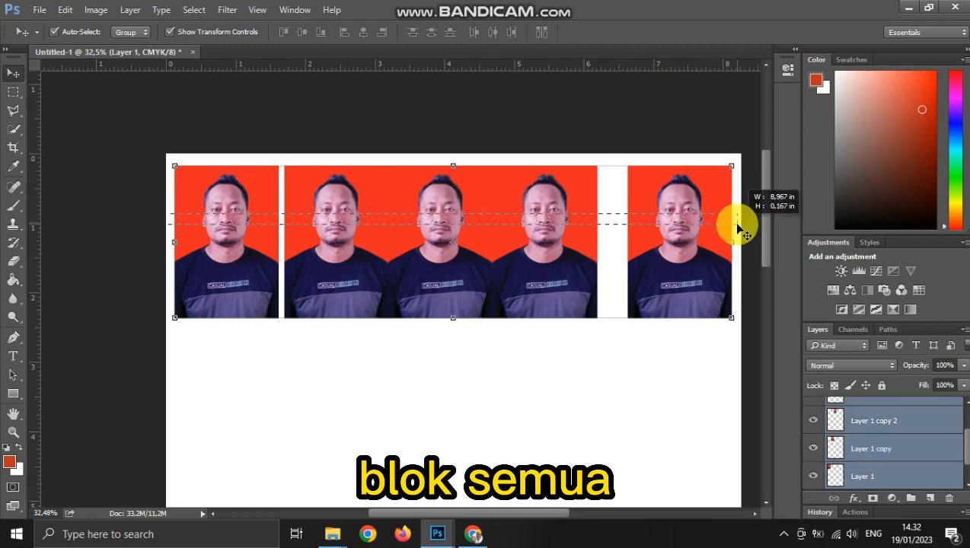
click(494, 33)
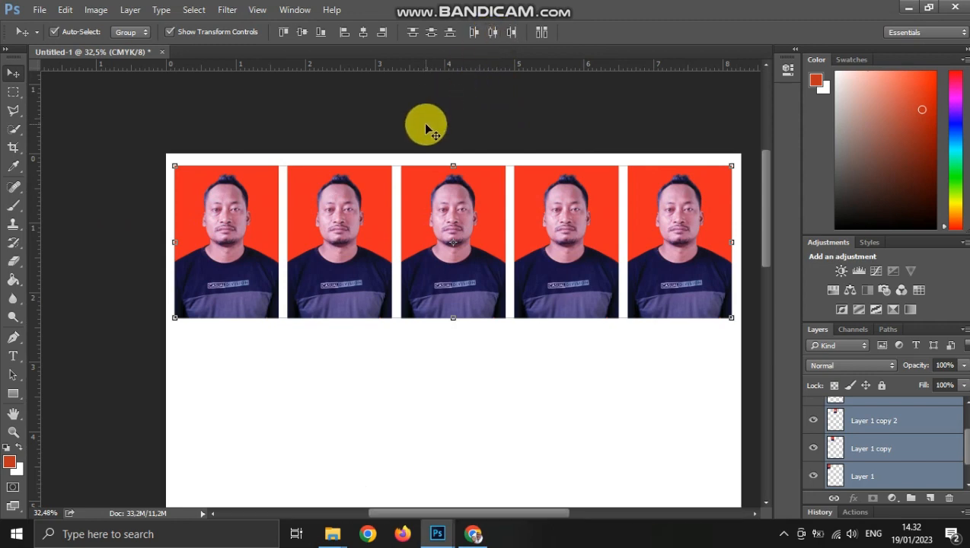
key(shift+Up)
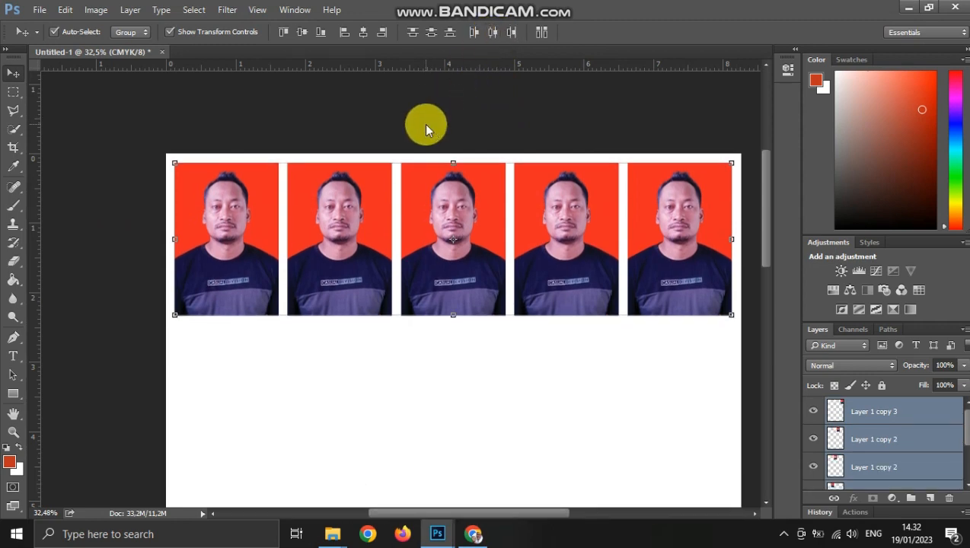
click(400, 128)
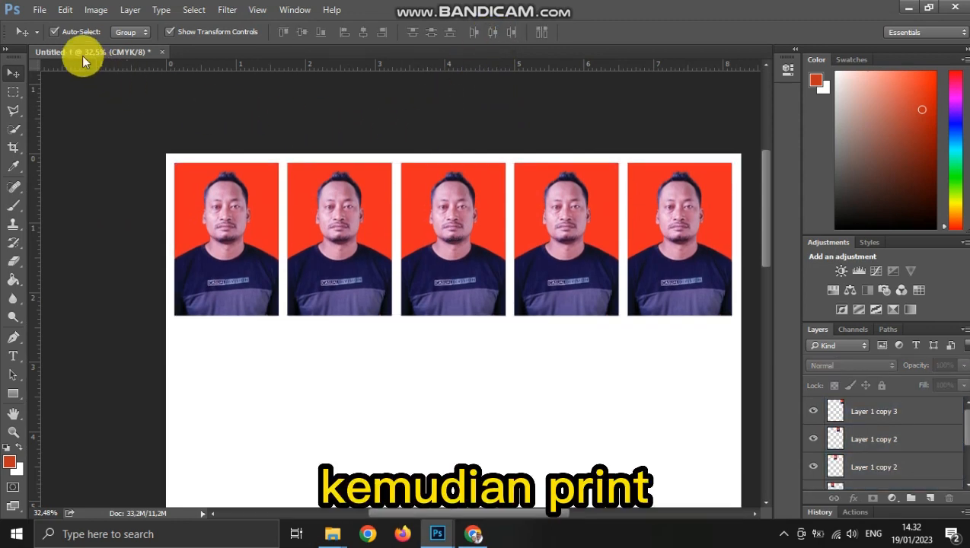
Print the page on the EPSON L3110 Series with A4 size, Epson Ink Jet Kualitas Foto paper and Tinggi quality, accepting the clipping
click(38, 9)
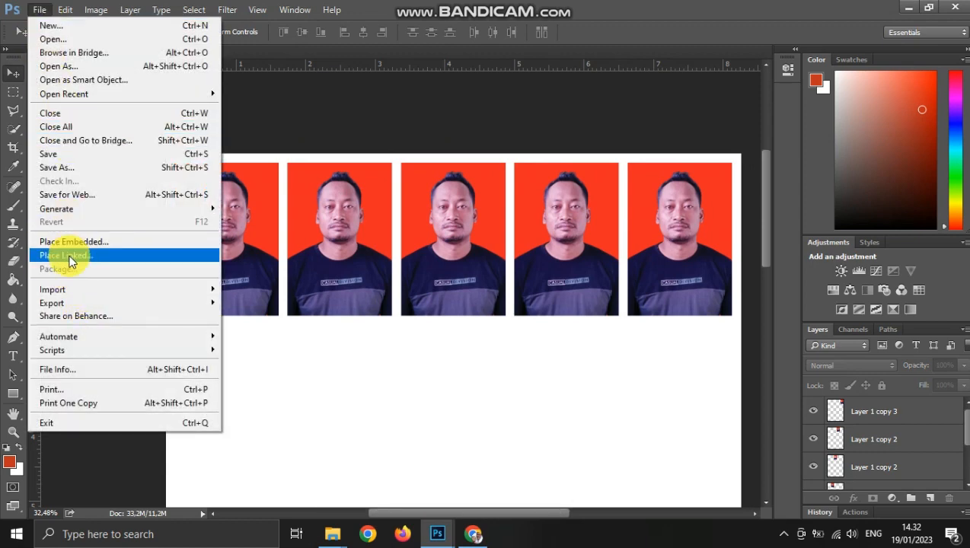
mouse_move(77, 346)
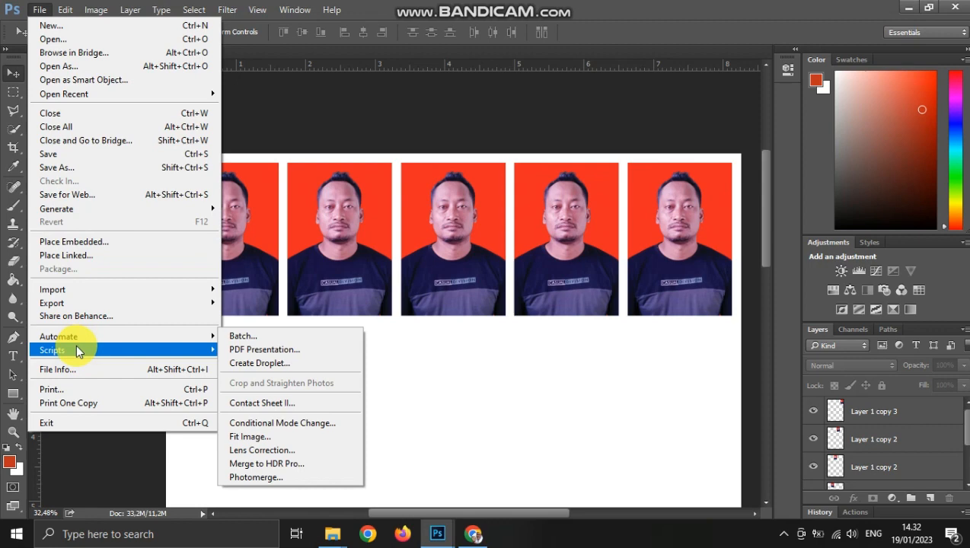
click(73, 388)
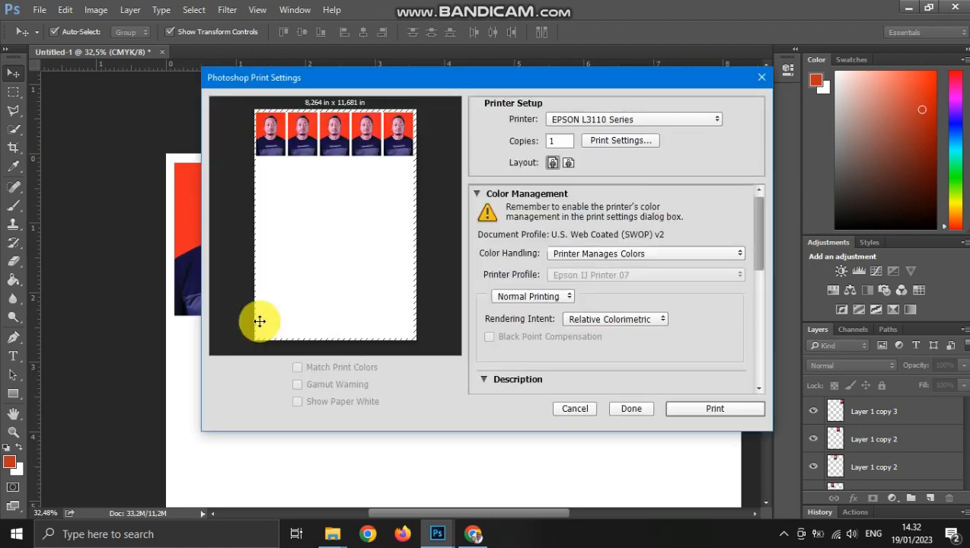
click(617, 143)
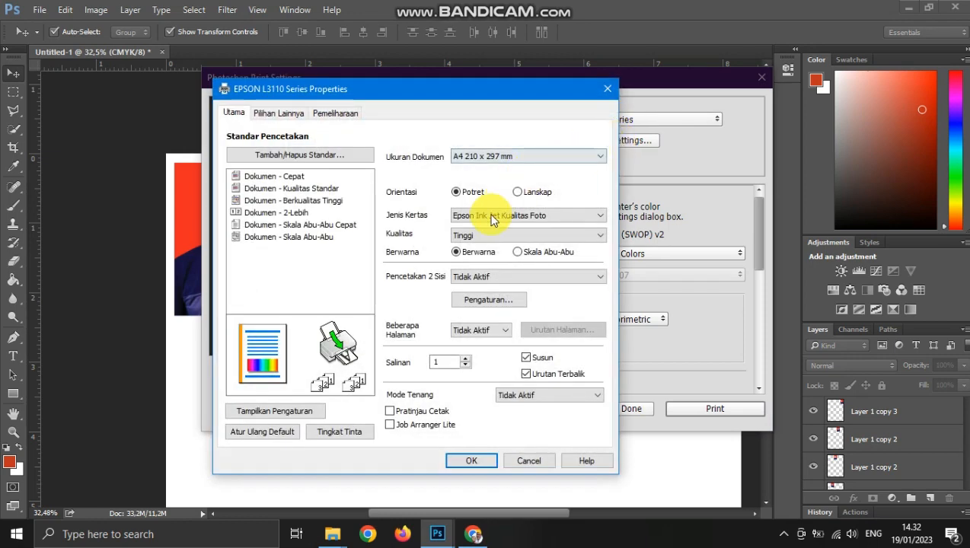
click(486, 238)
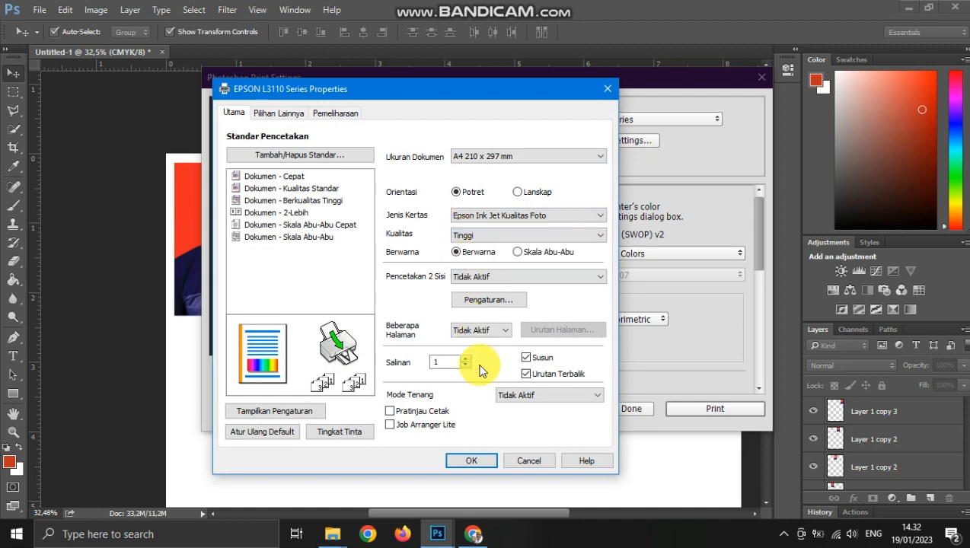
click(472, 461)
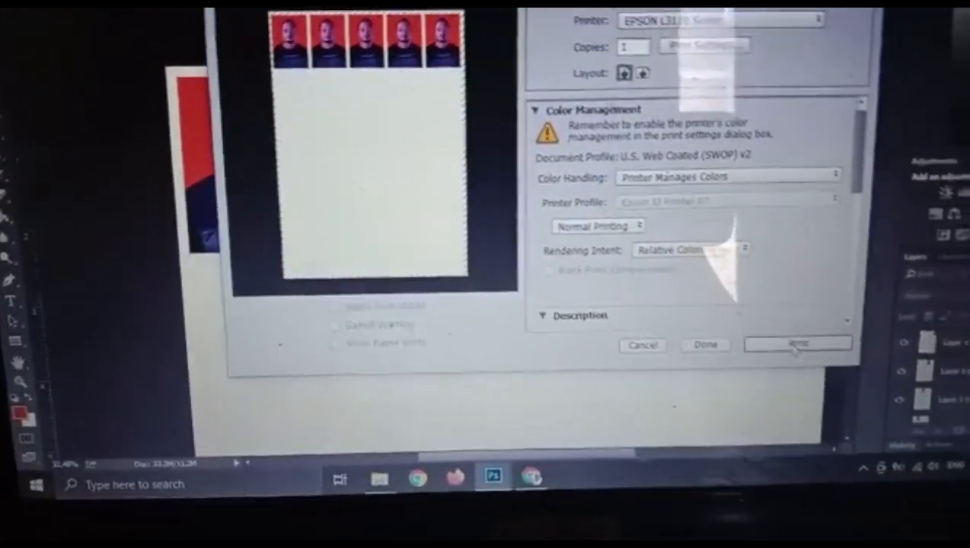
click(798, 333)
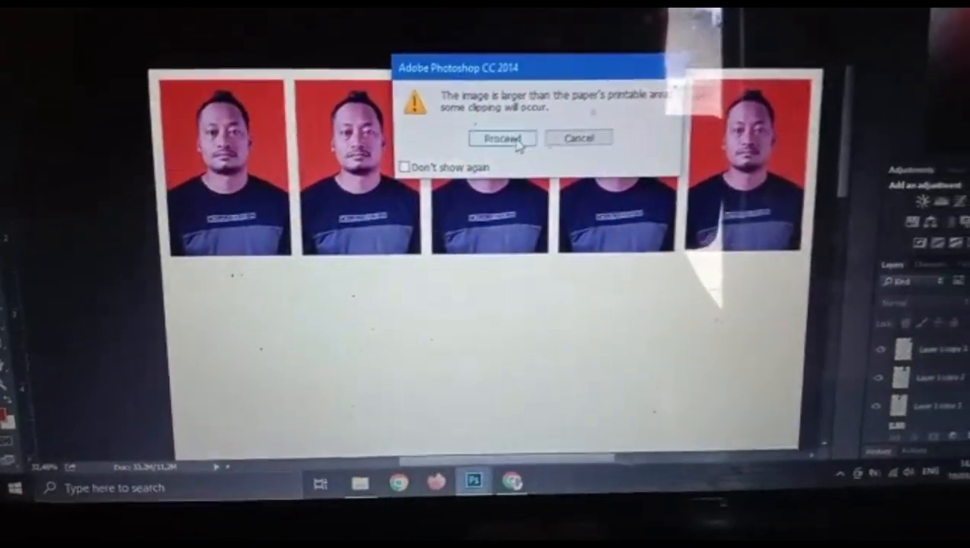
click(542, 127)
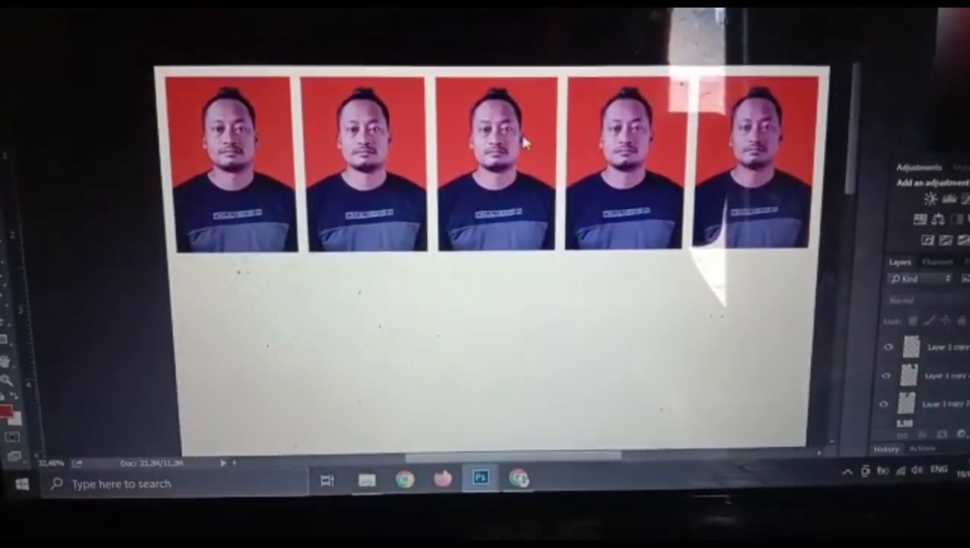